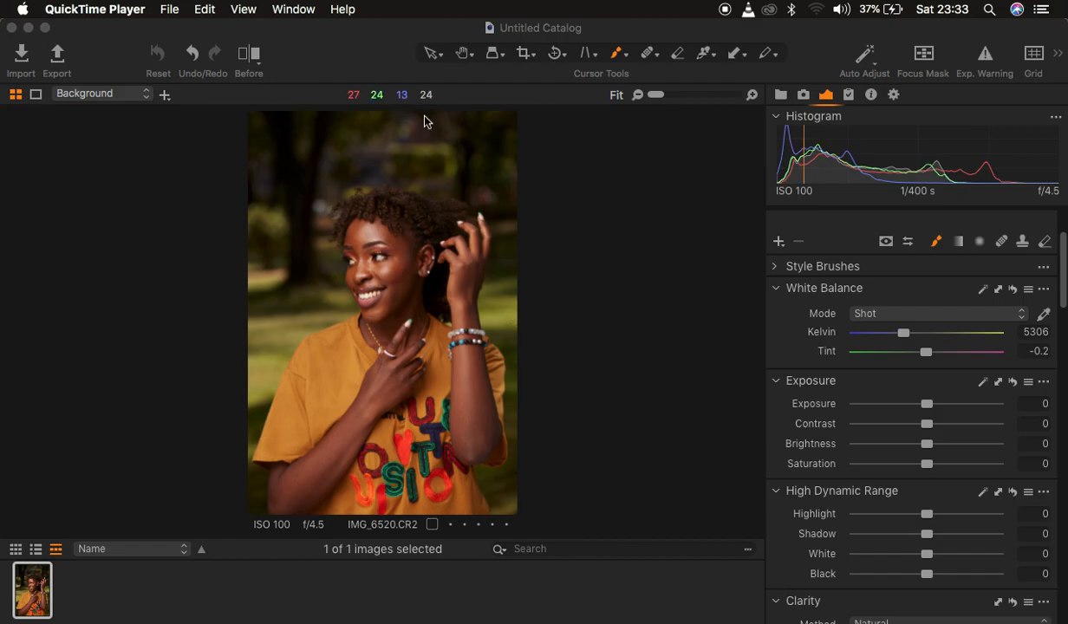
left_click(384, 30)
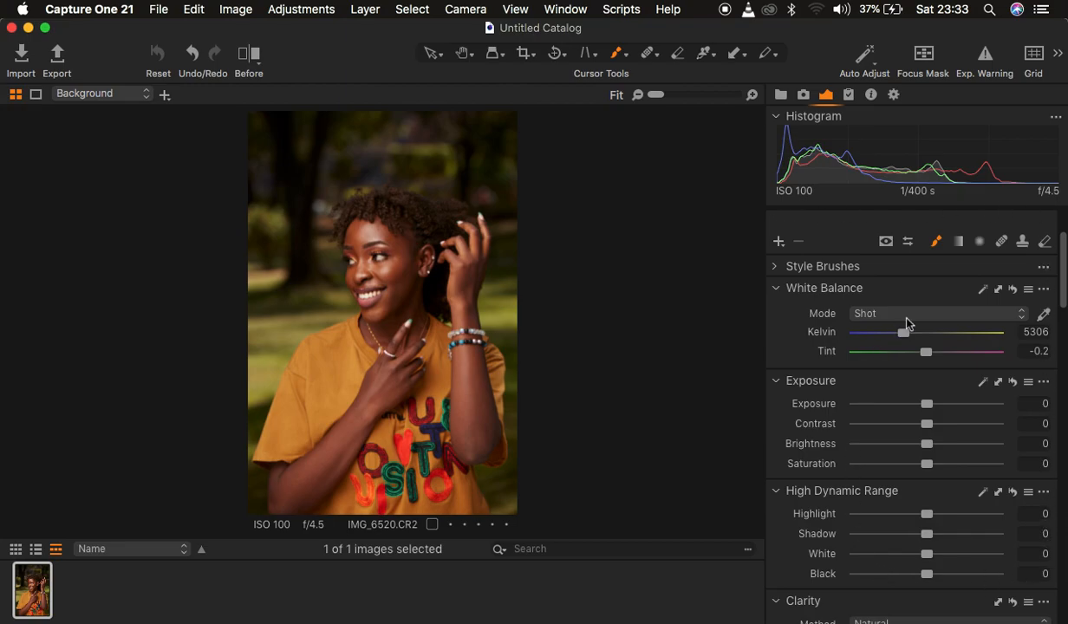
right_click(781, 336)
mouse_move(806, 337)
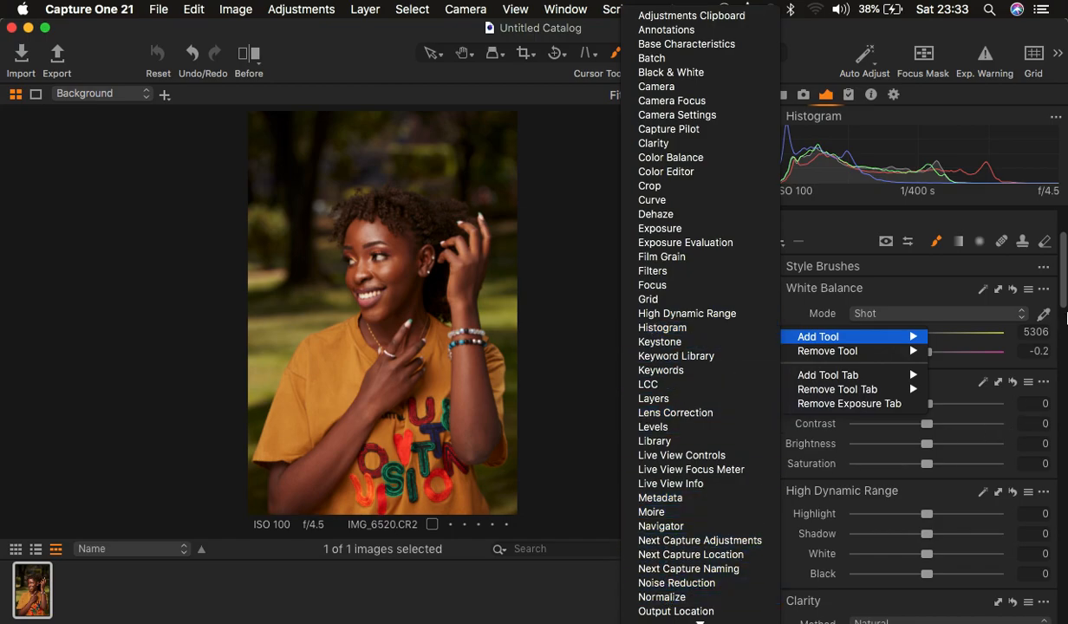
left_click(1062, 309)
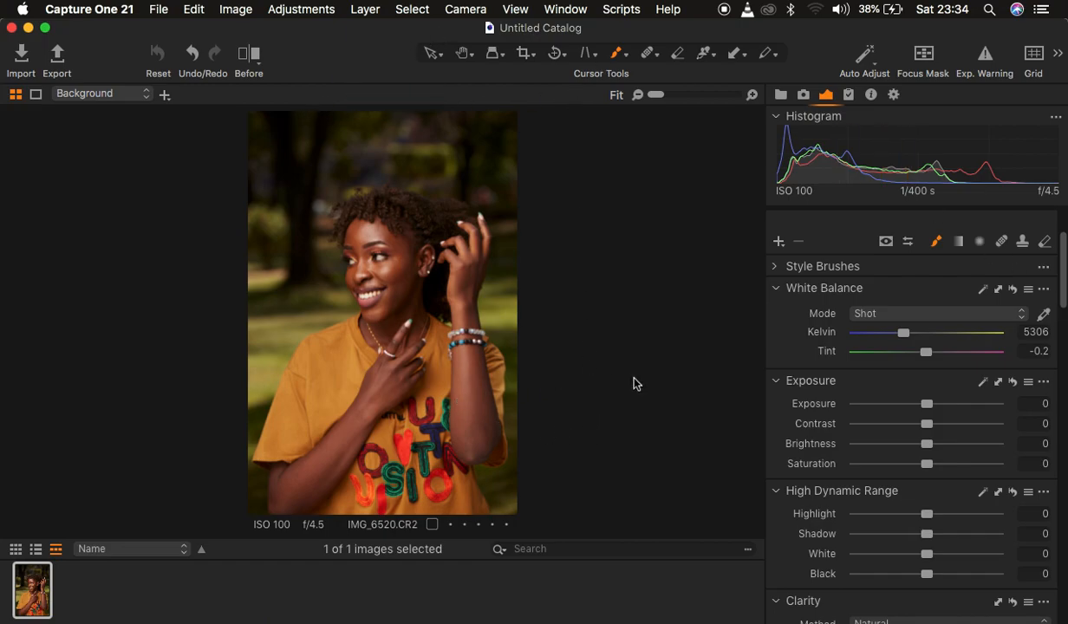
- Set Highlight to -100 and White to -100 in High Dynamic Range on the Background layer
scroll(945, 398, "up", 3)
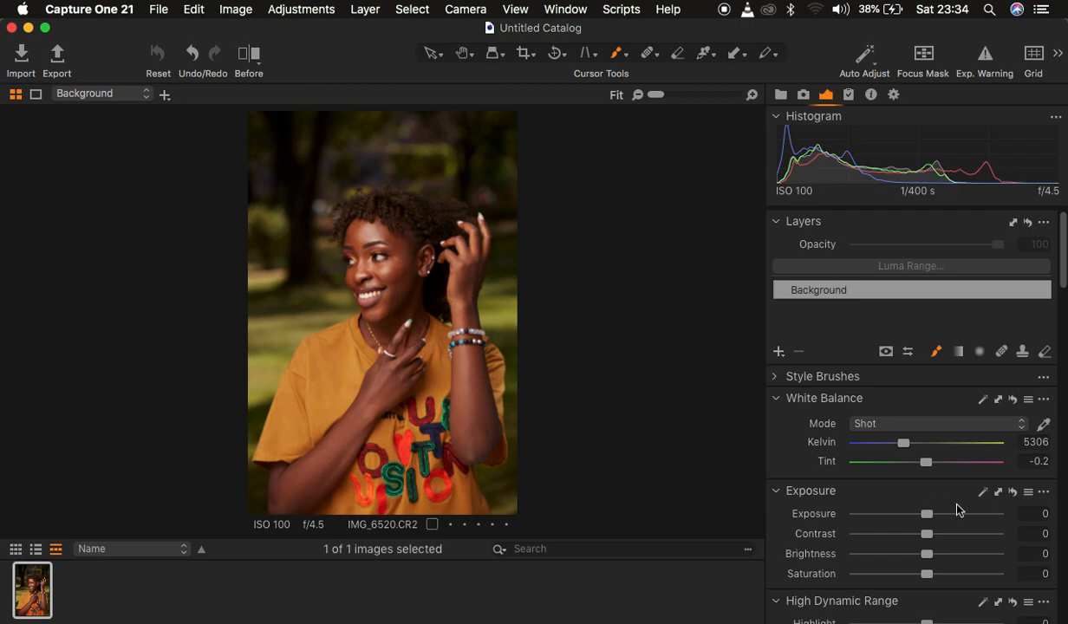
scroll(958, 510, "down", 3)
left_click_drag(927, 519, 794, 513)
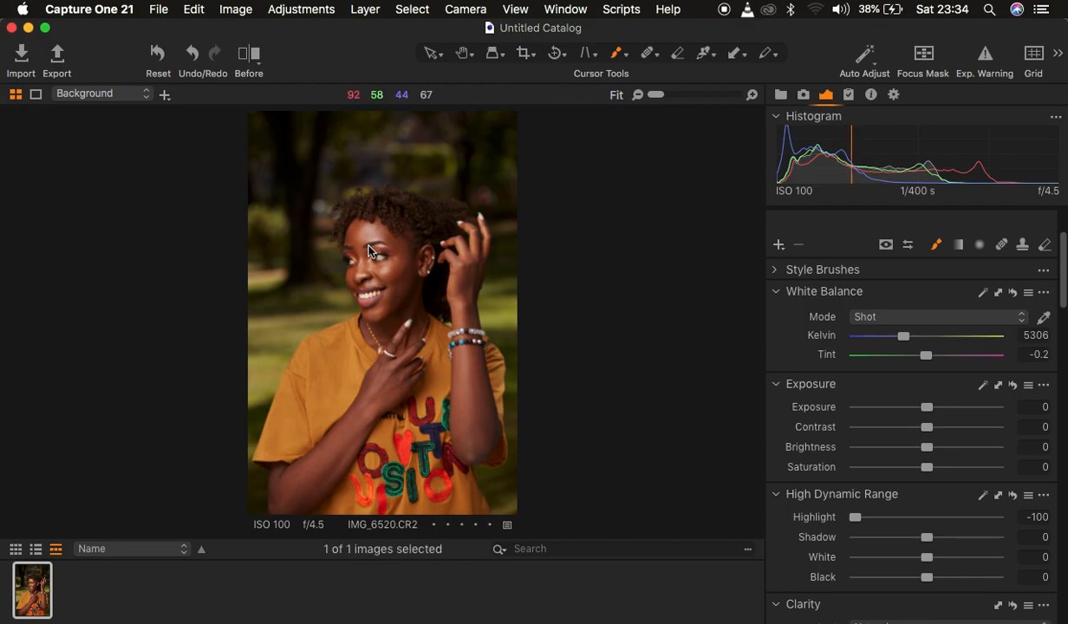
left_click_drag(926, 559, 831, 562)
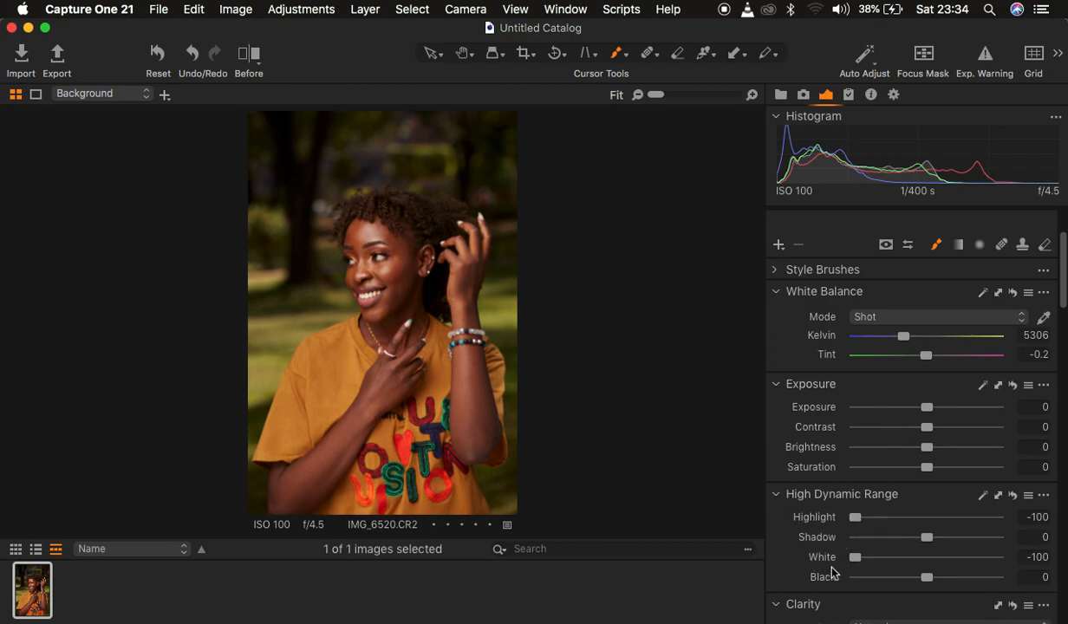
- Set the Background layer's Exposure to -0.11 and its High Dynamic Range Shadow to 8
scroll(929, 440, "up", 4)
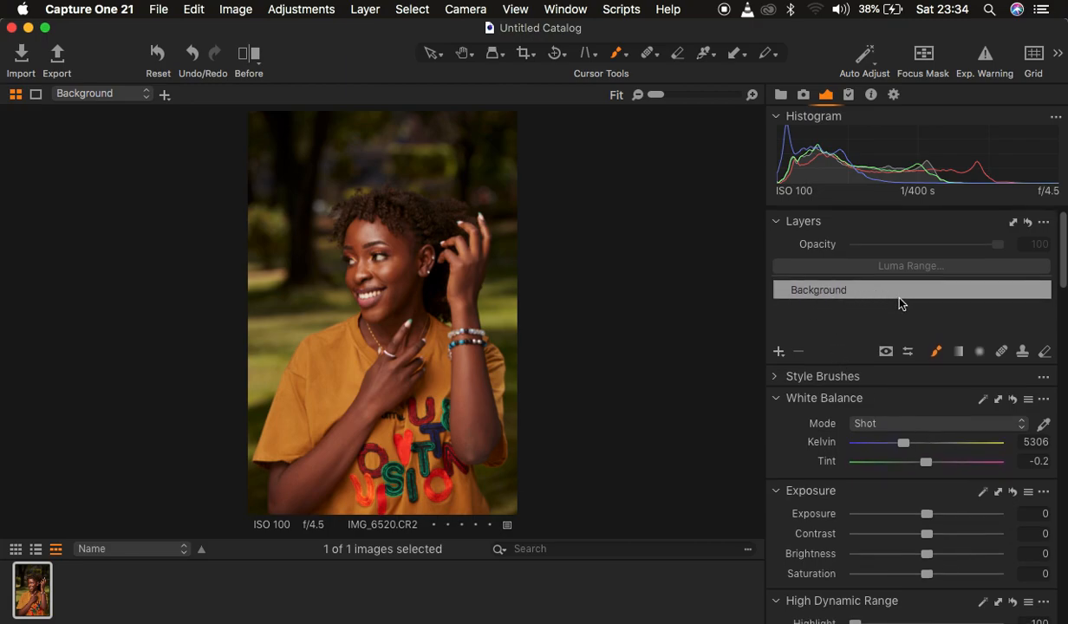
scroll(886, 497, "down", 3)
scroll(885, 497, "down", 2)
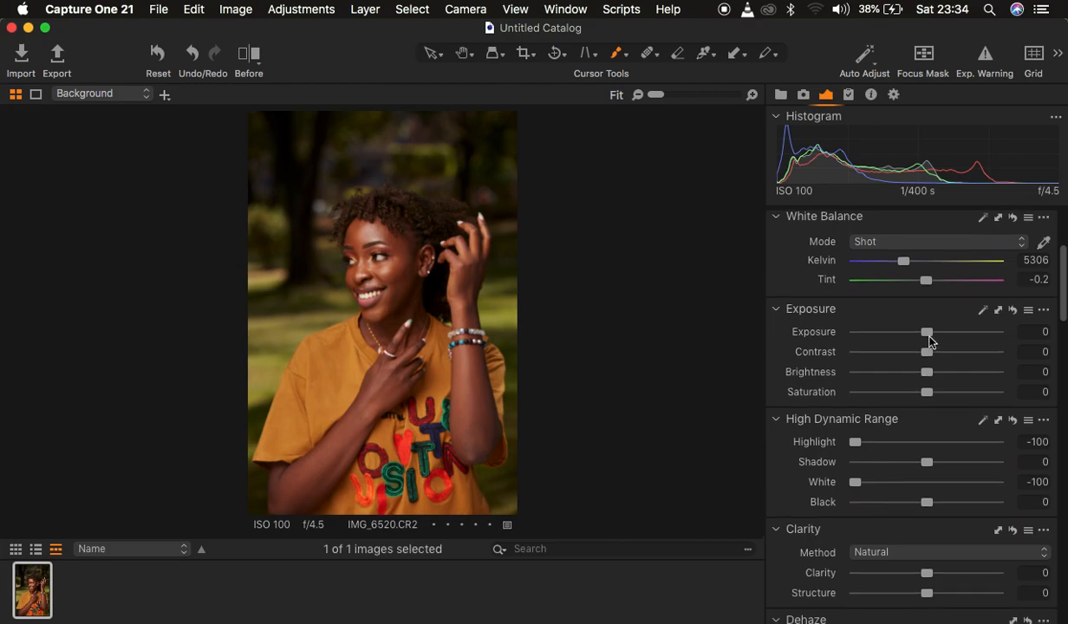
left_click_drag(931, 340, 928, 341)
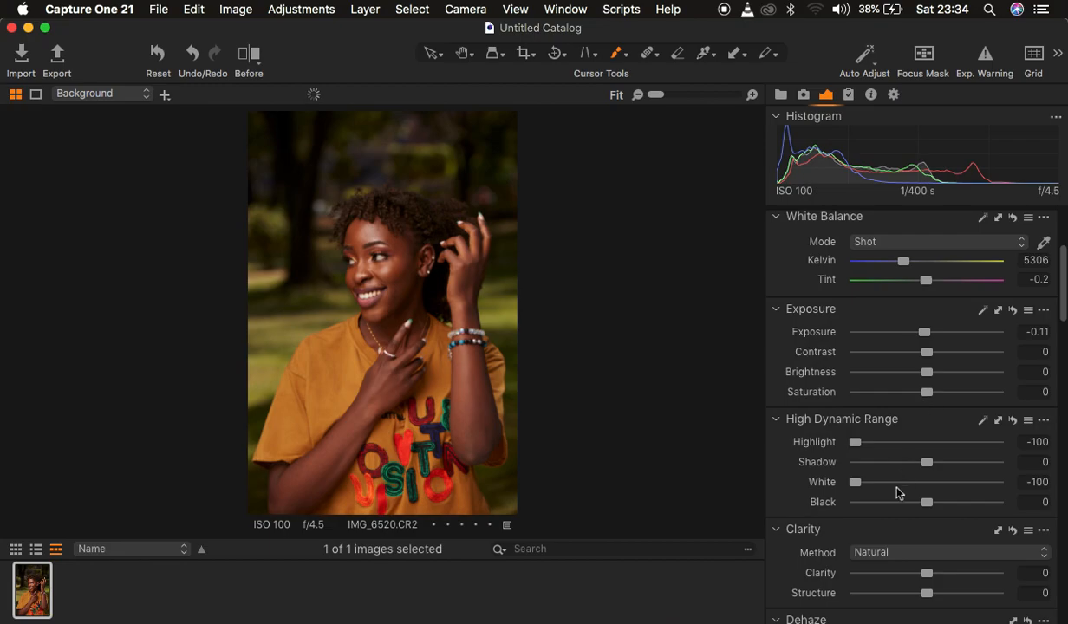
left_click_drag(926, 463, 932, 464)
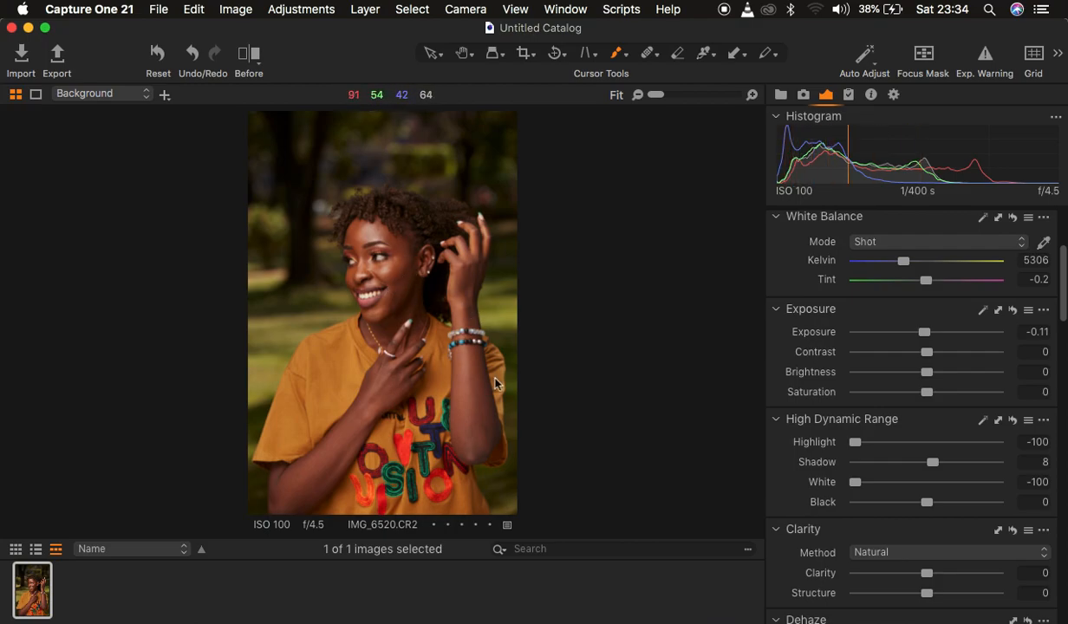
- Raise the lower black point of the RGB Levels to 2 on the Background layer
scroll(854, 483, "down", 10)
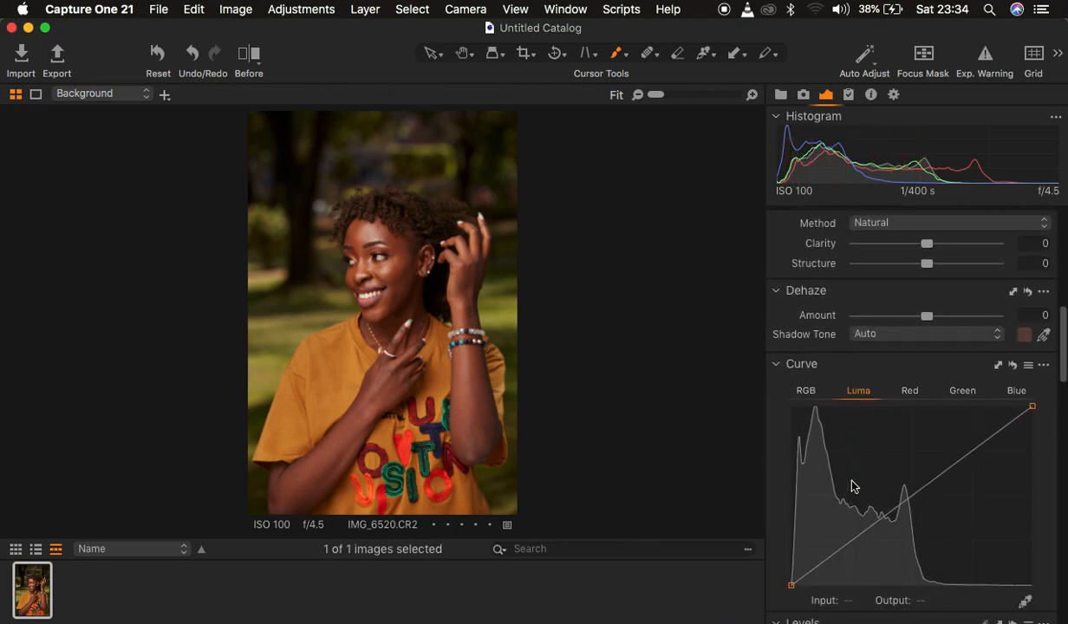
scroll(855, 487, "down", 8)
left_click_drag(777, 467, 779, 464)
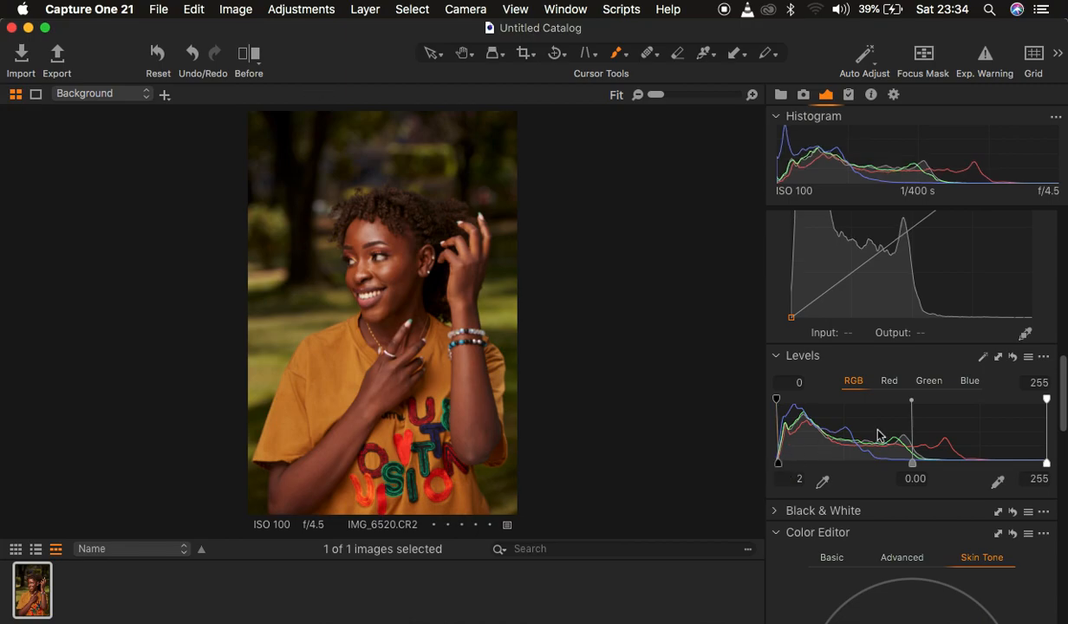
scroll(954, 376, "up", 10)
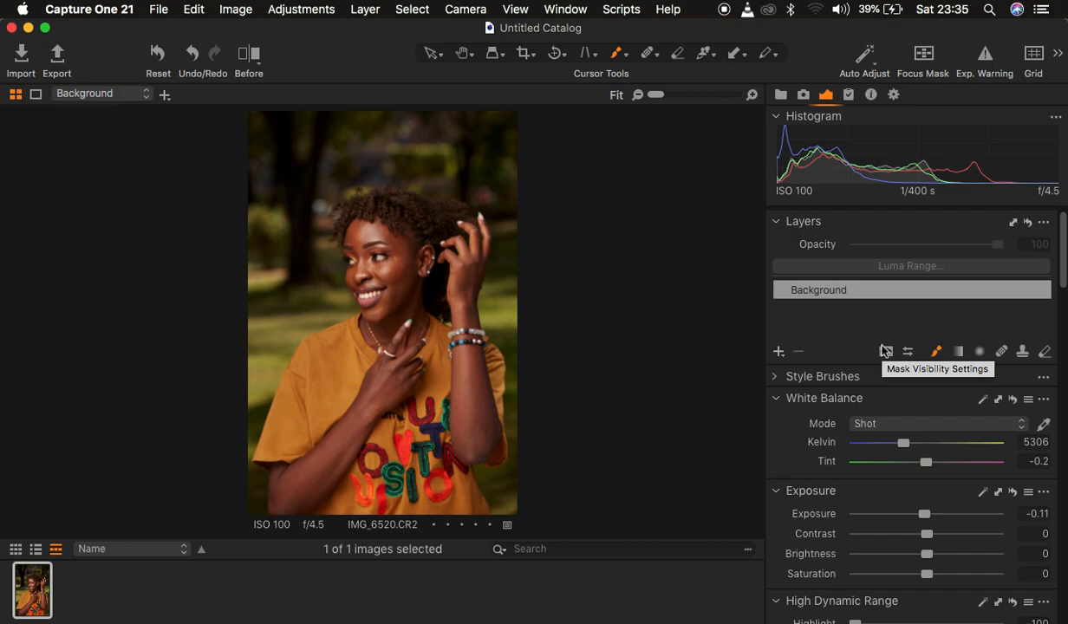
left_click(779, 353)
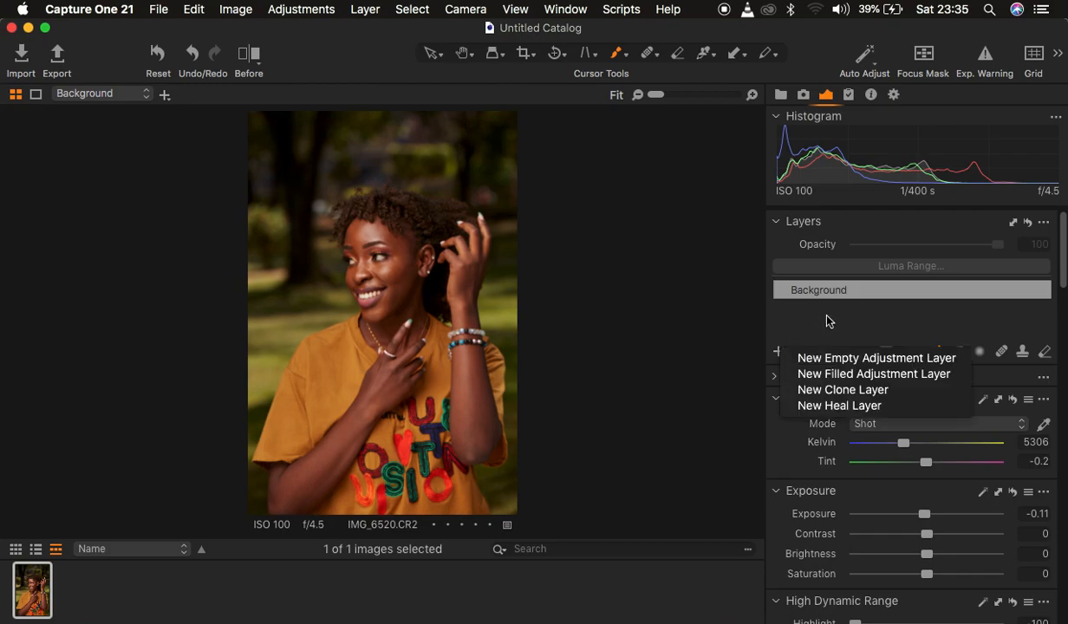
left_click(827, 320)
left_click(780, 353)
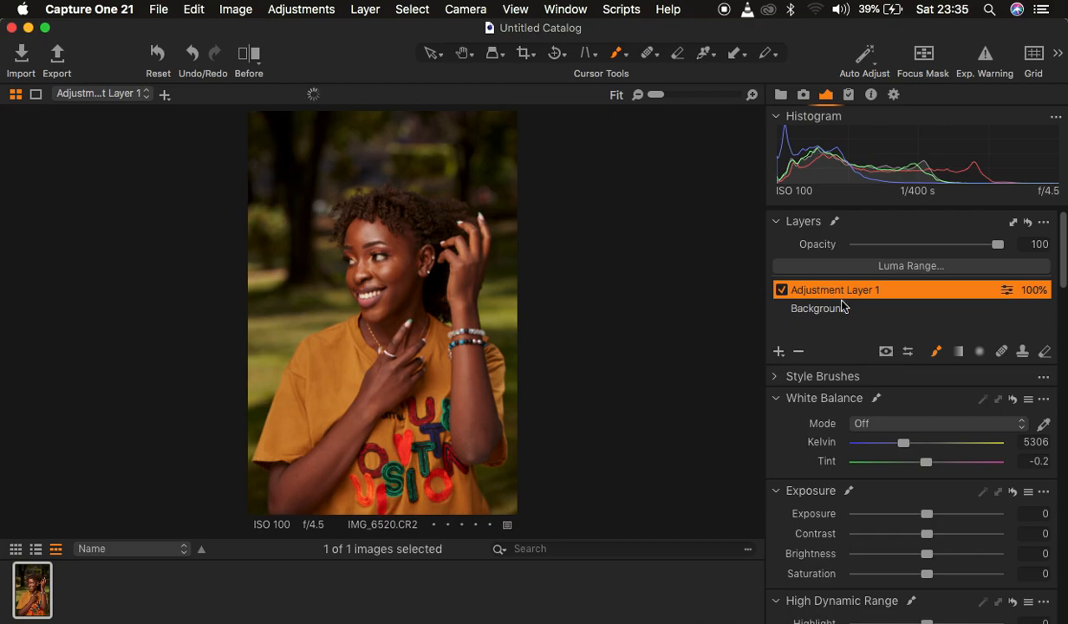
key("super+z")
double_click(865, 294)
key("BackSpace")
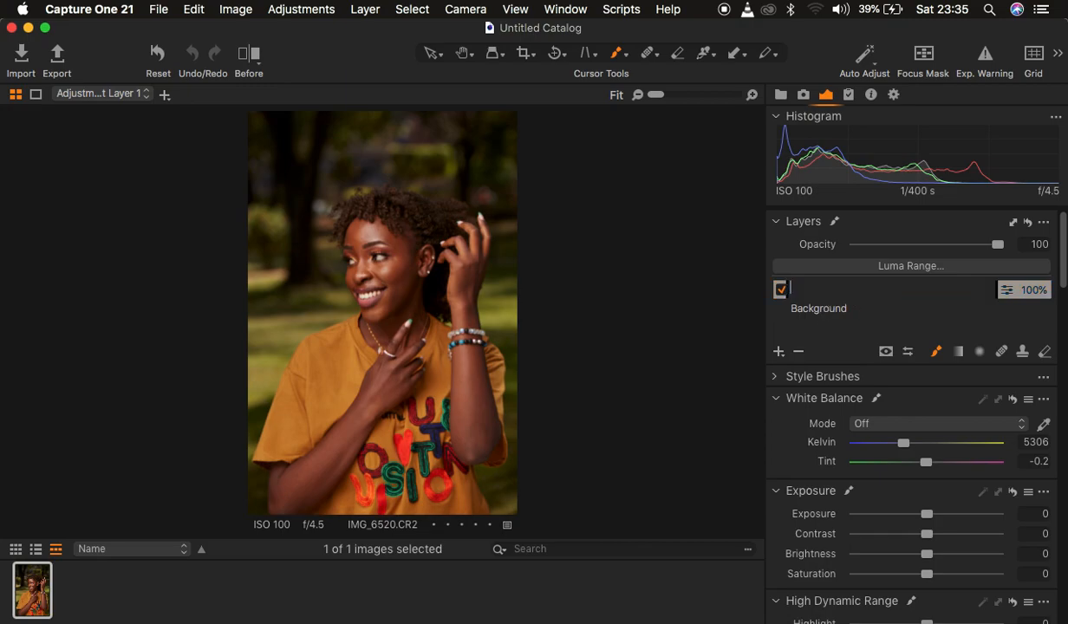
key("Escape")
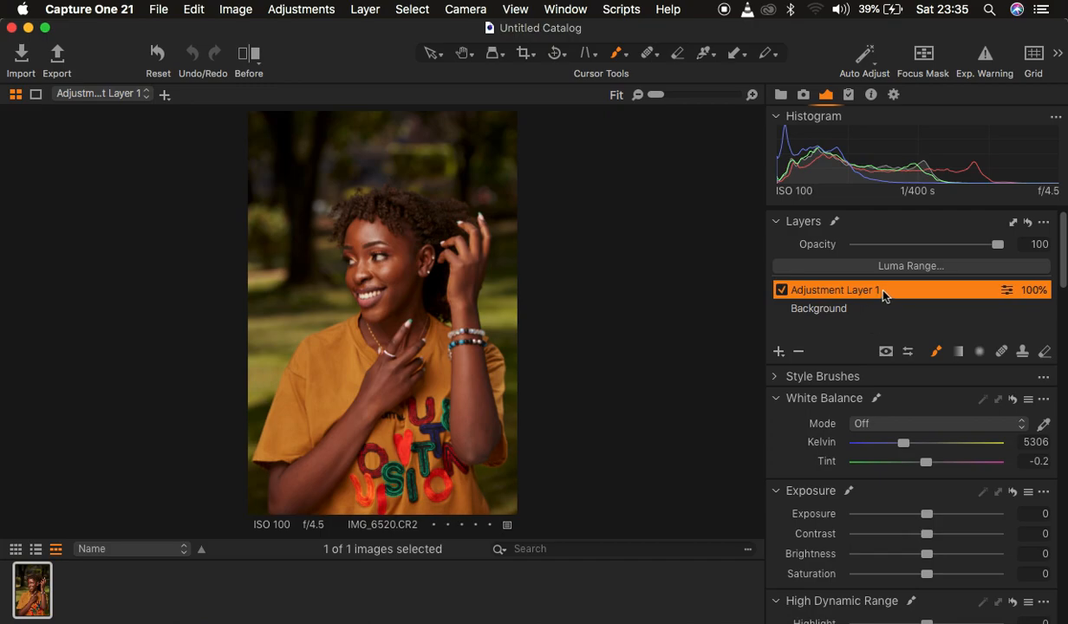
key("BackSpace")
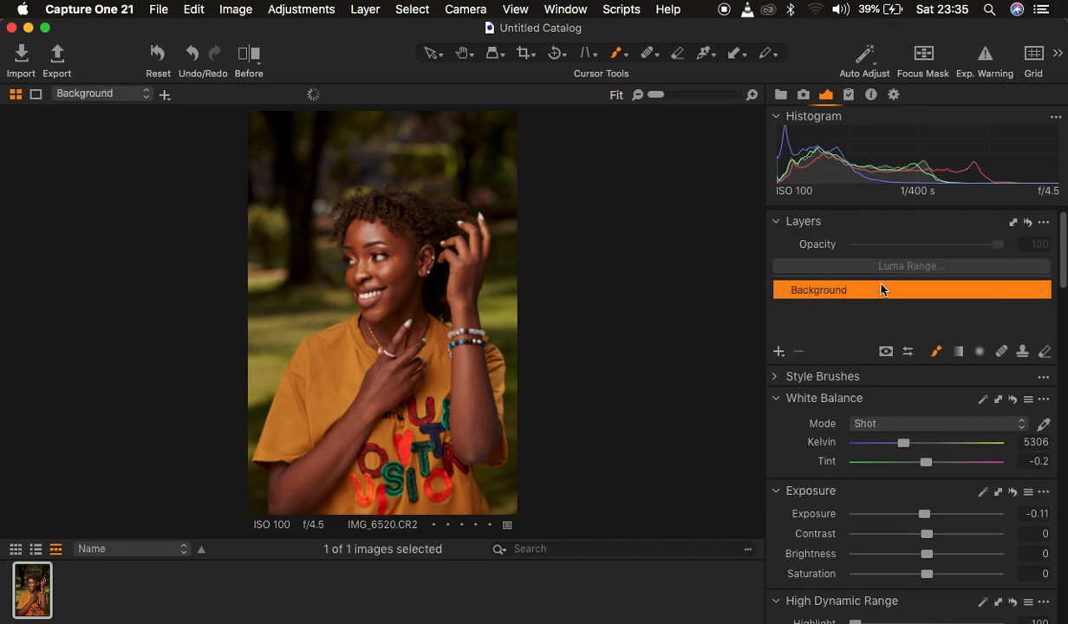
- Add a new filled adjustment layer above the Background and check its mask coverage over the photo
left_click(778, 352)
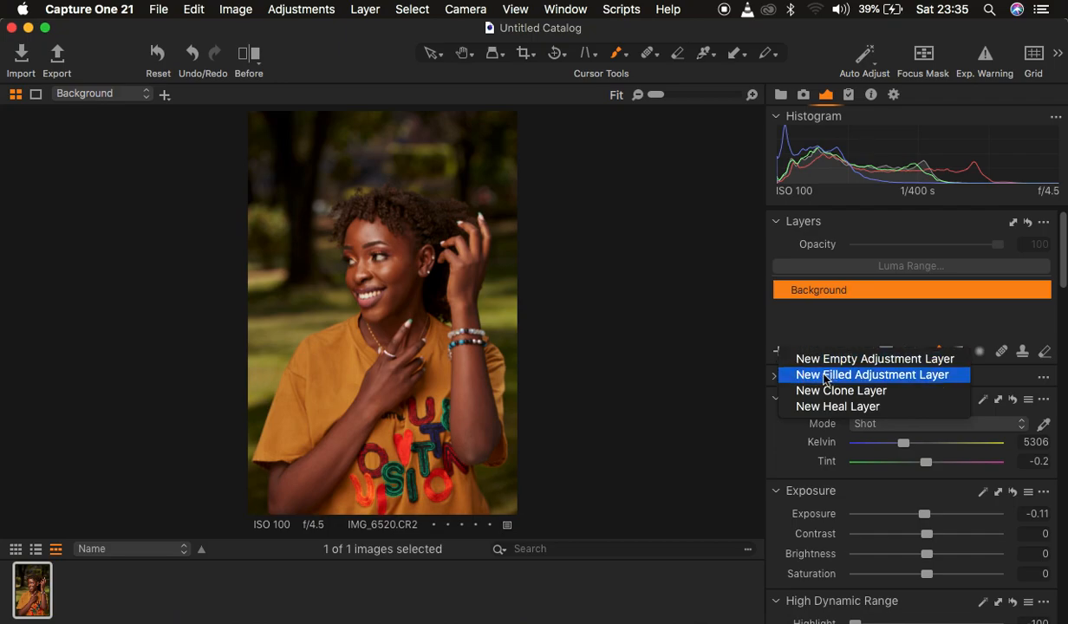
left_click(899, 377)
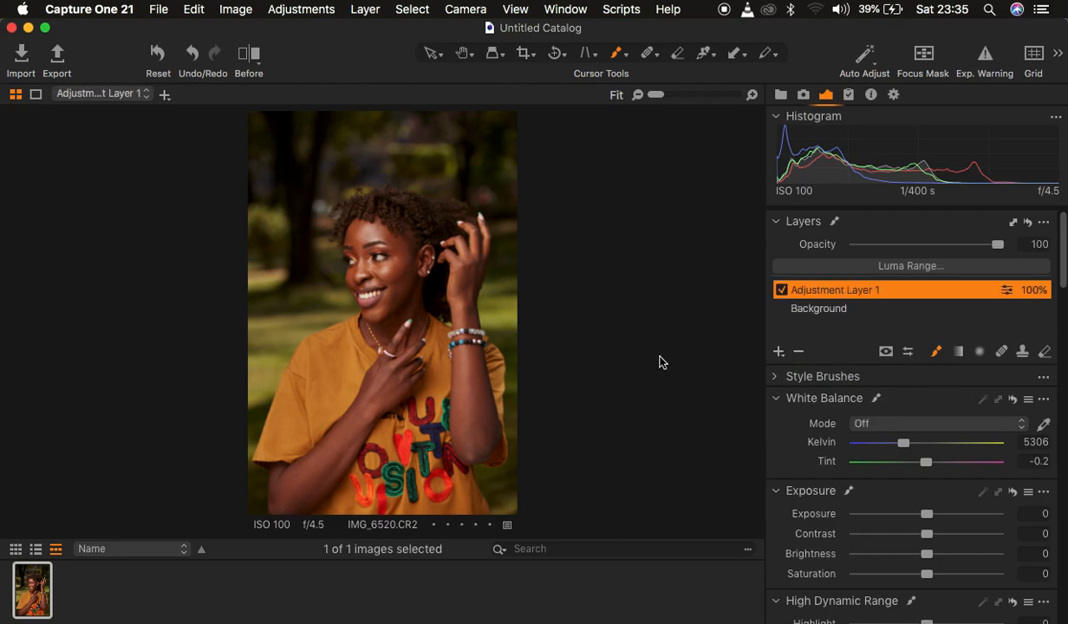
key("m")
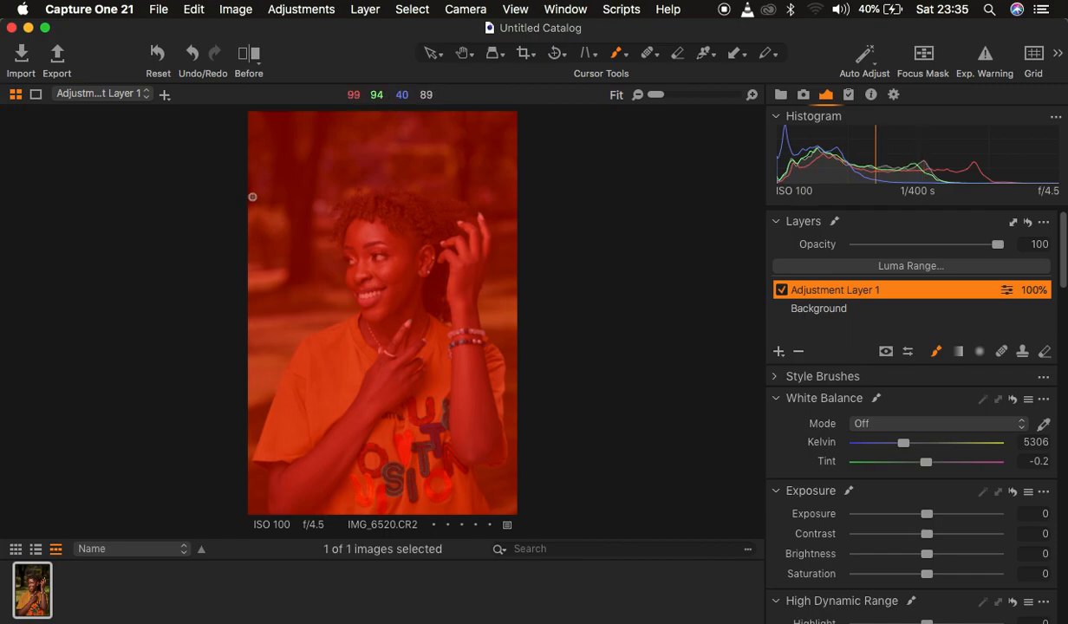
key("m")
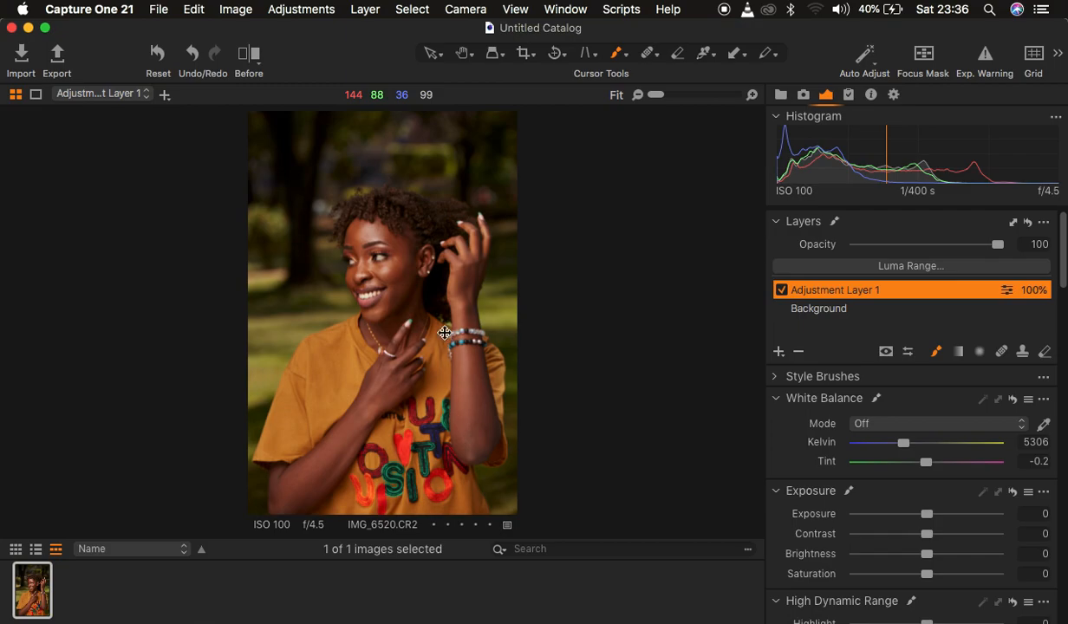
- Examine the skin on the subject's face and neck up close
key("super+plus")
key("super+plus")
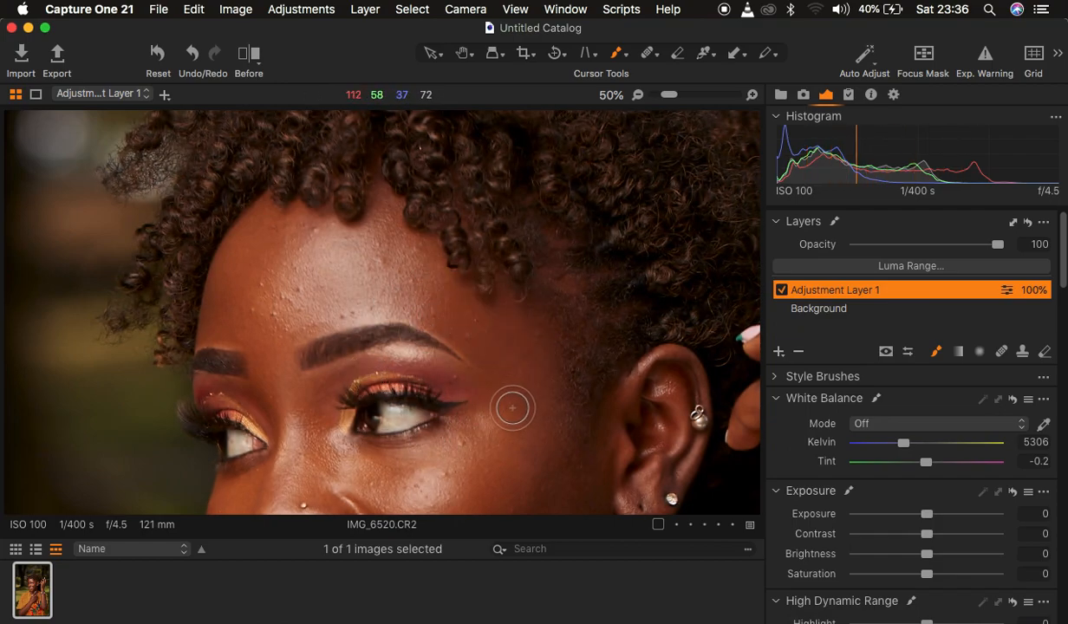
left_click_drag(538, 393, 534, 174)
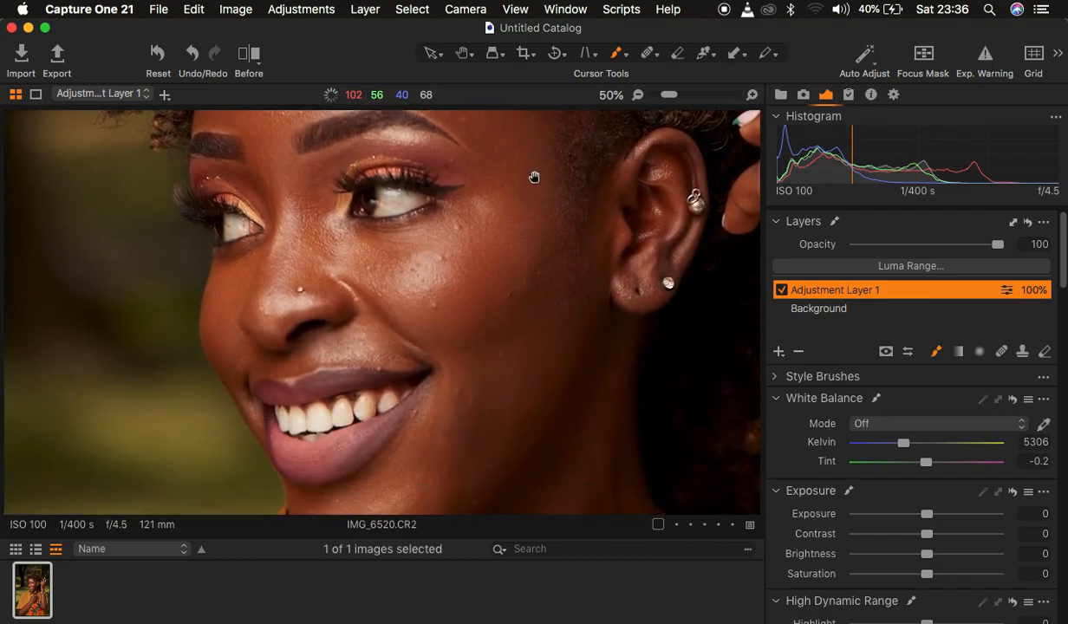
left_click_drag(493, 410, 484, 239)
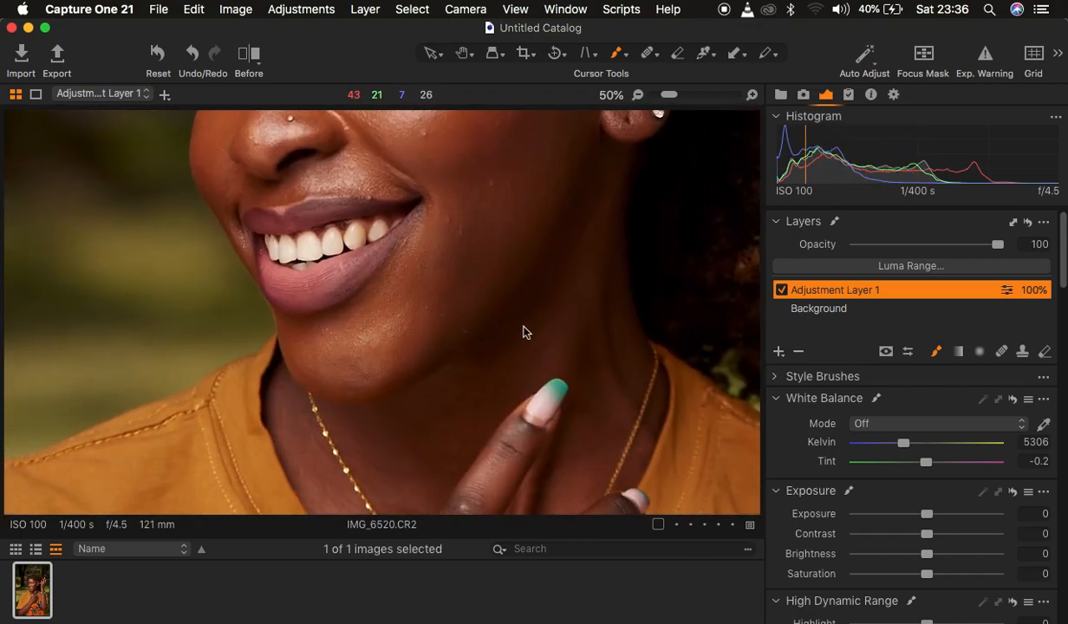
key("super+0")
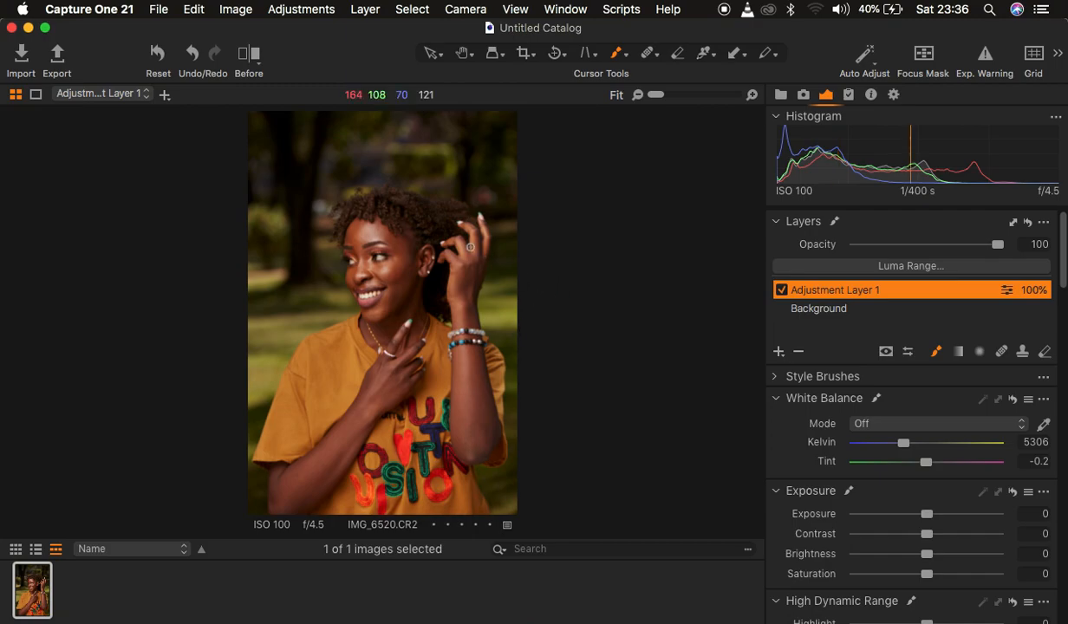
- Rename the filled adjustment layer as "skin tones"
double_click(838, 291)
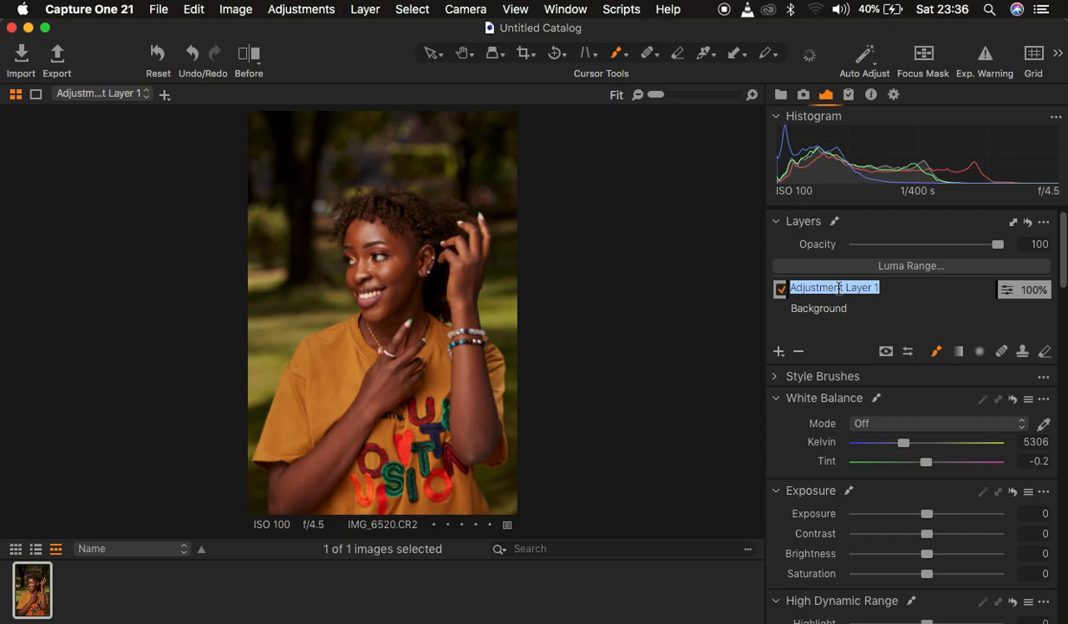
type("skin tones")
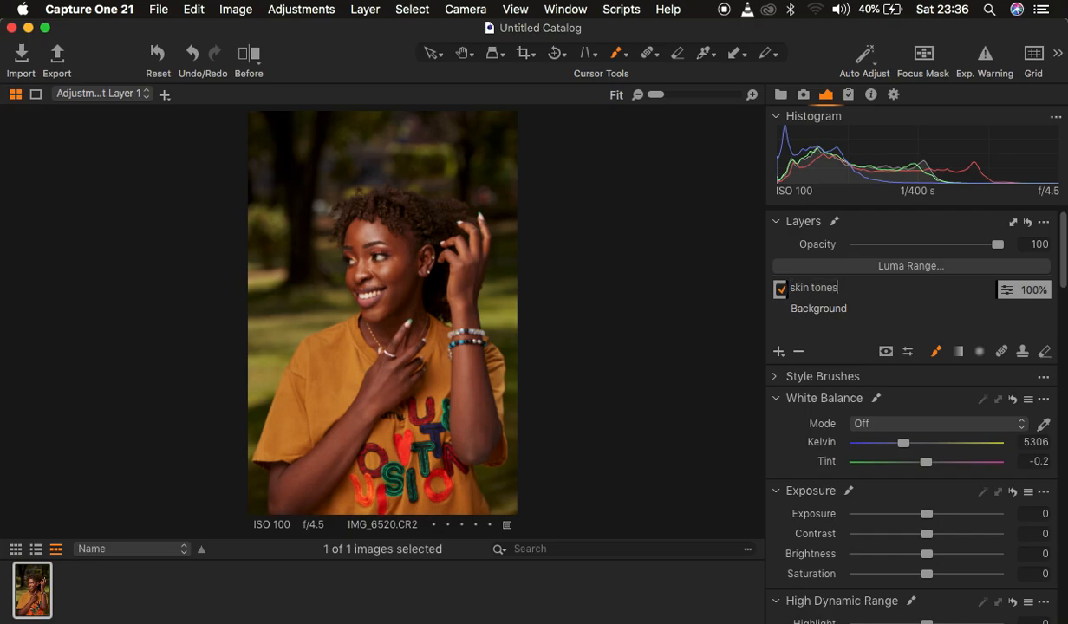
key("Return")
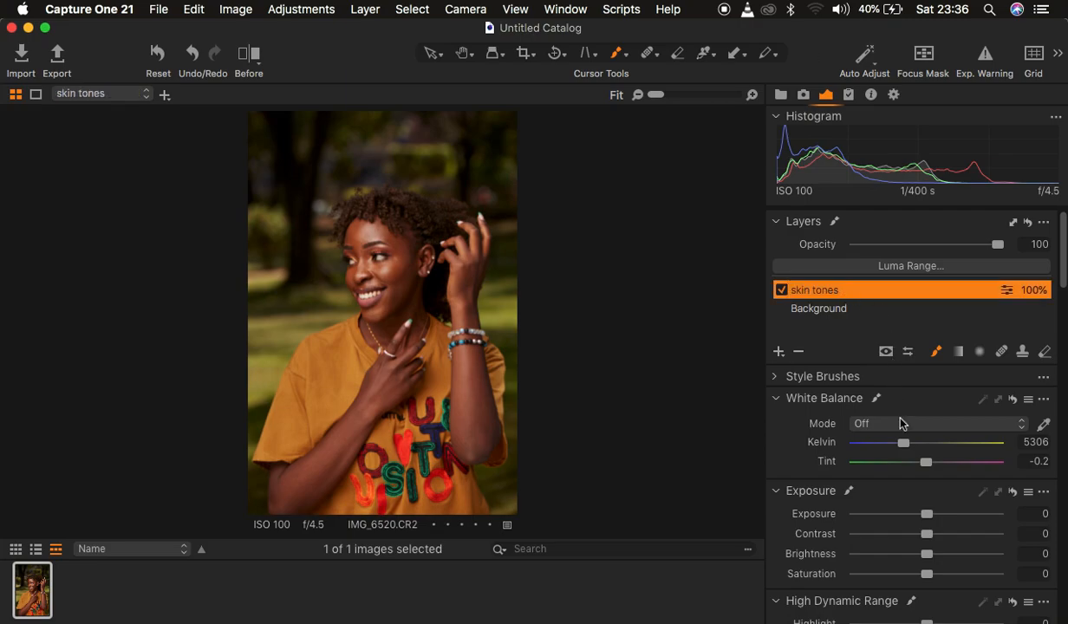
- Open the Color Editor's Skin Tone mode for the skin tones layer
scroll(909, 468, "down", 15)
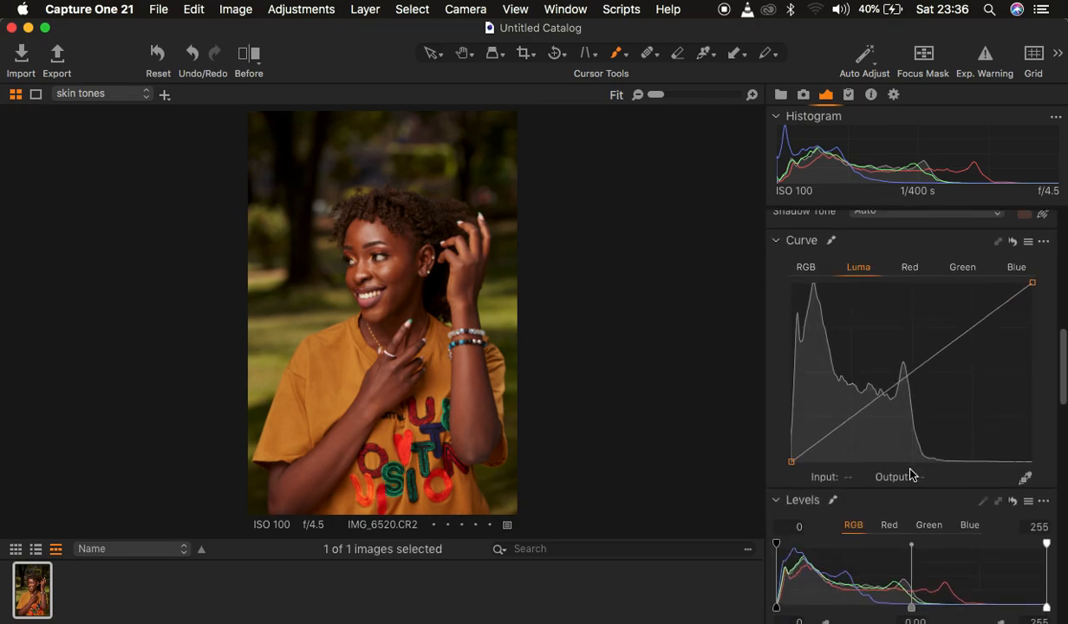
scroll(909, 474, "down", 10)
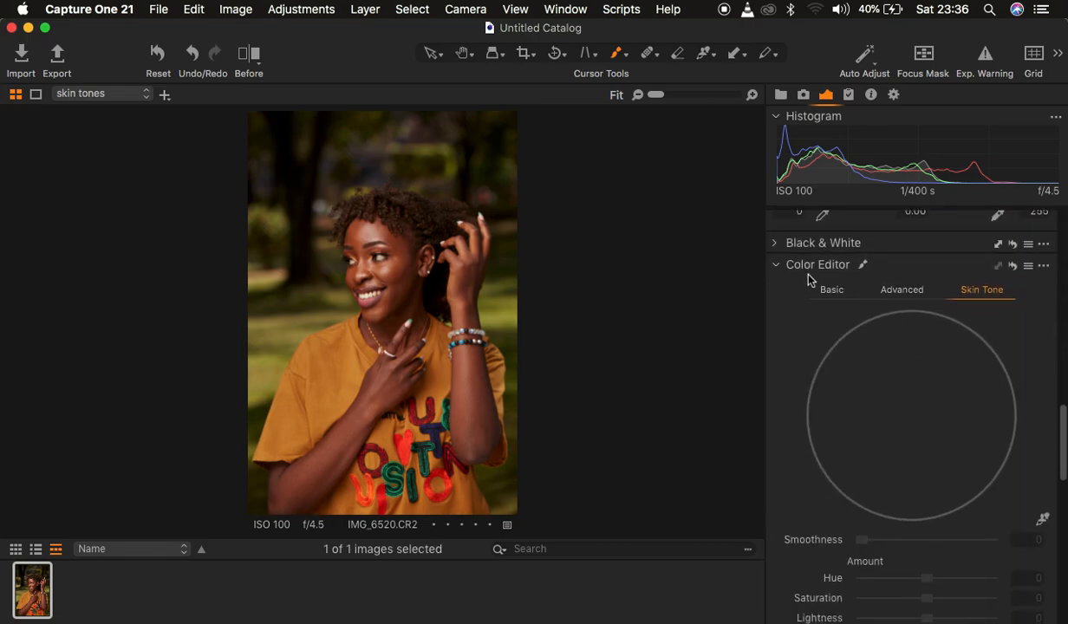
left_click(831, 293)
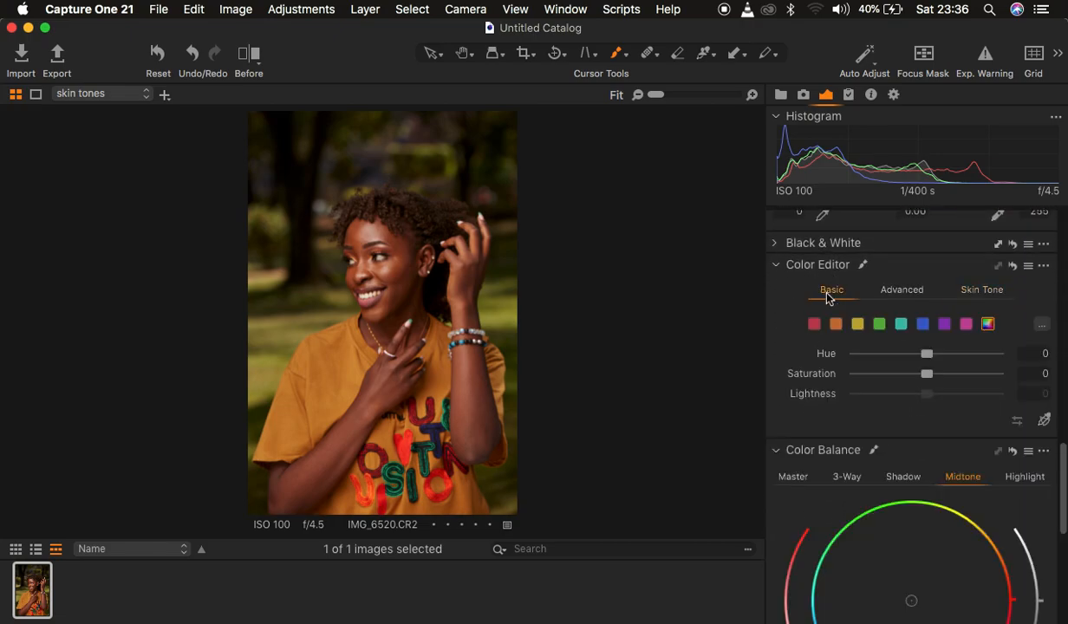
left_click(932, 290)
left_click(967, 290)
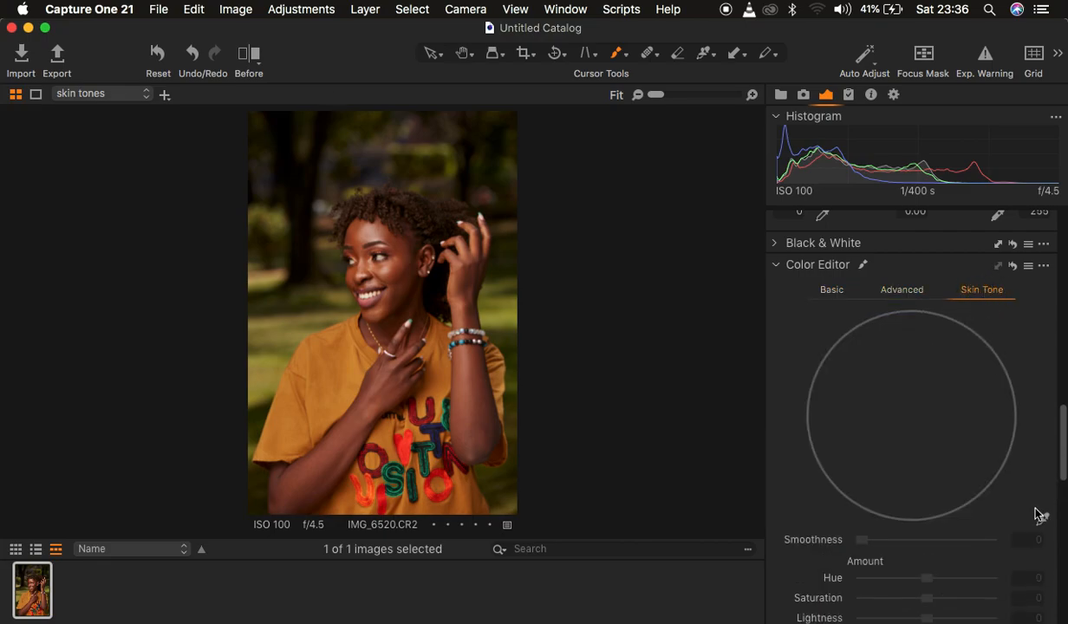
- Sample the subject's cheek as the reference skin tone, using a midtone area between the mouth and the ear
left_click(1044, 519)
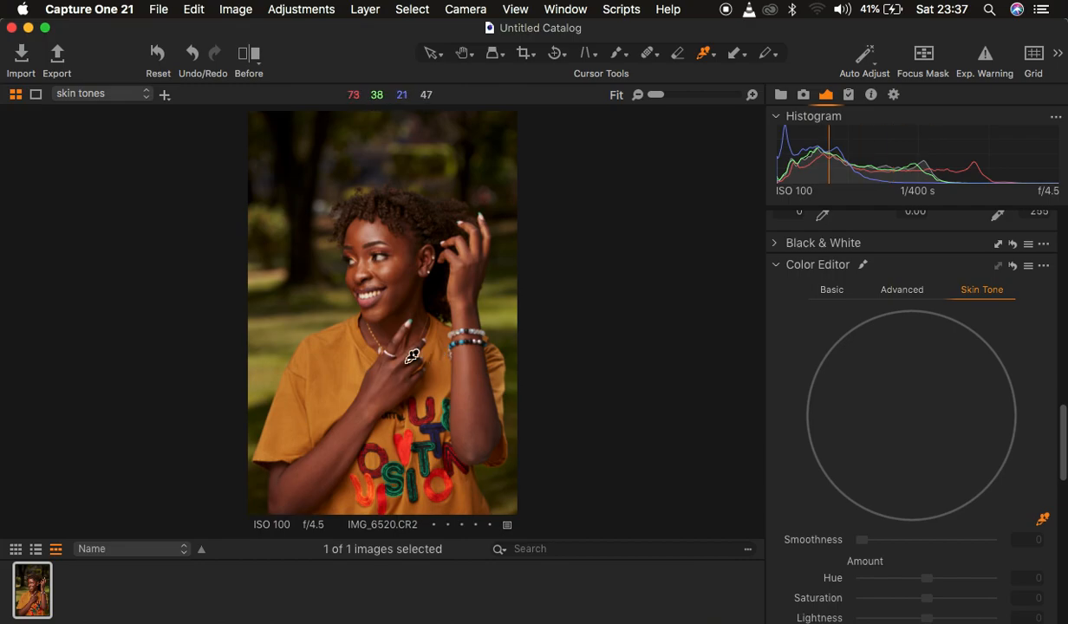
scroll(412, 356, "up", 5)
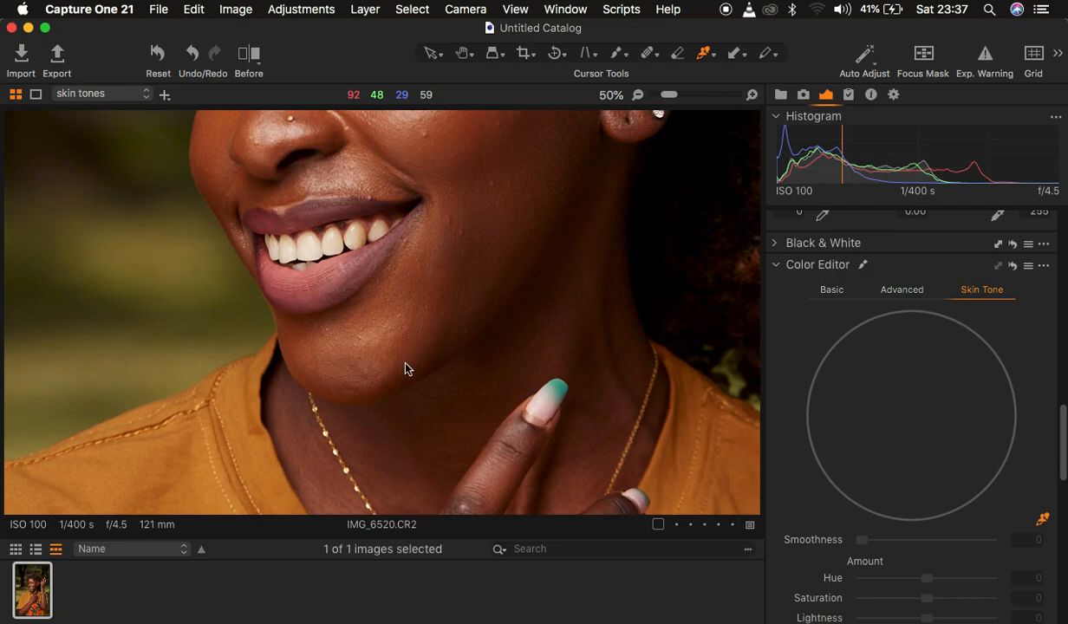
left_click_drag(512, 219, 410, 216)
scroll(410, 215, "down", 3)
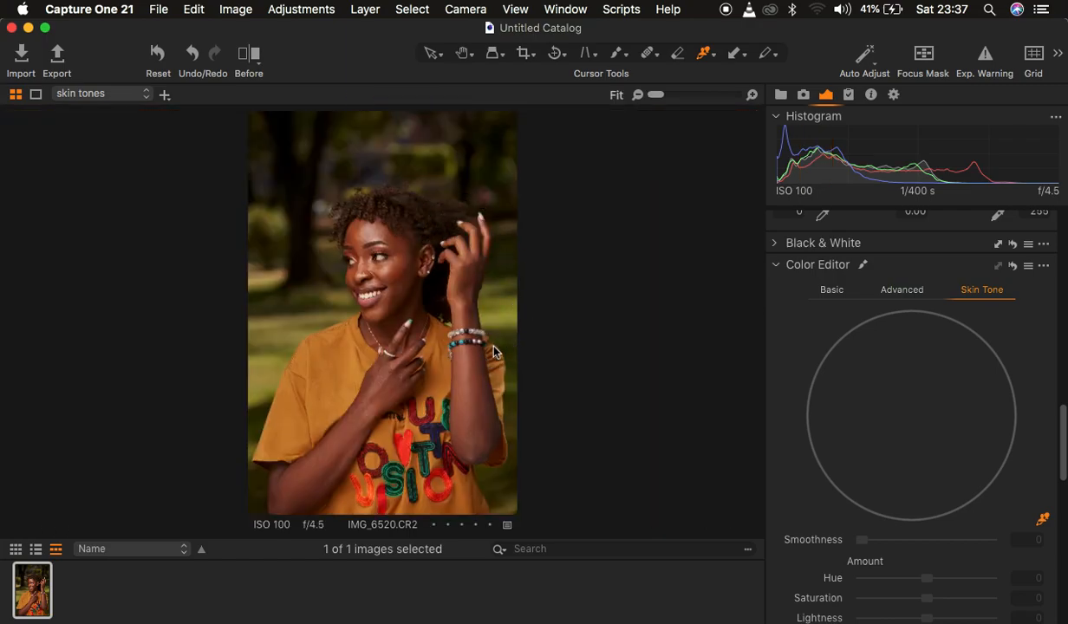
scroll(429, 310, "up", 3)
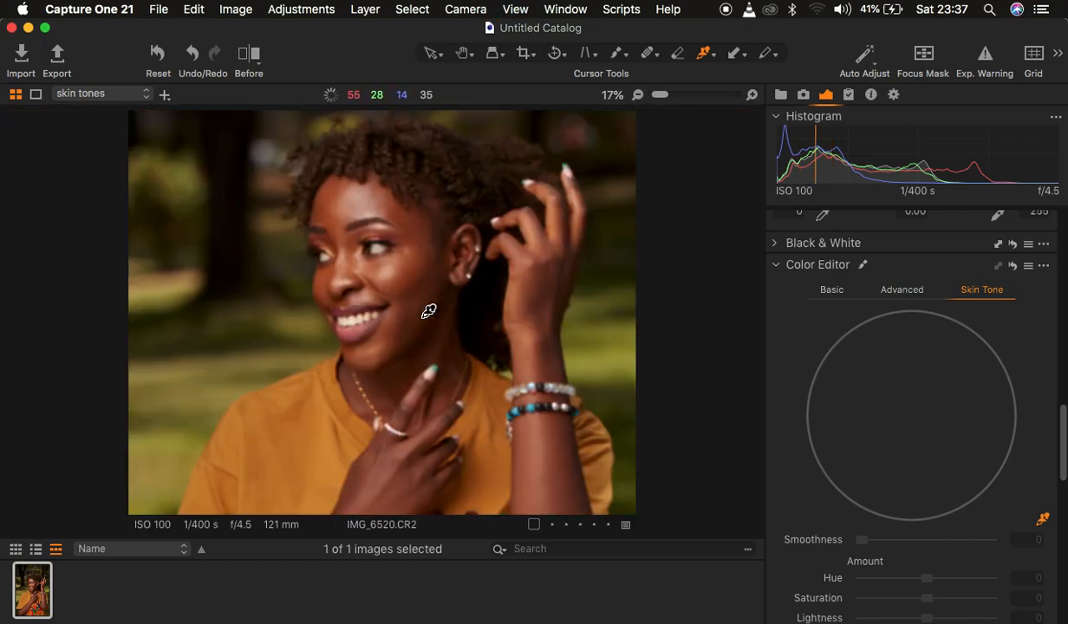
left_click_drag(418, 257, 446, 251)
scroll(447, 251, "up", 2)
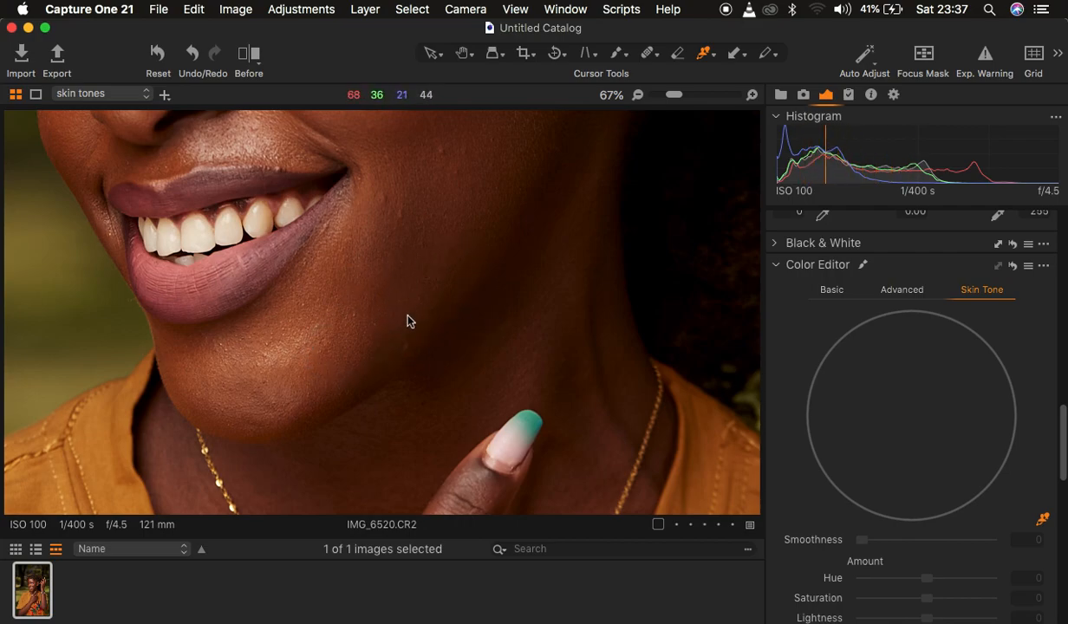
left_click_drag(458, 160, 467, 359)
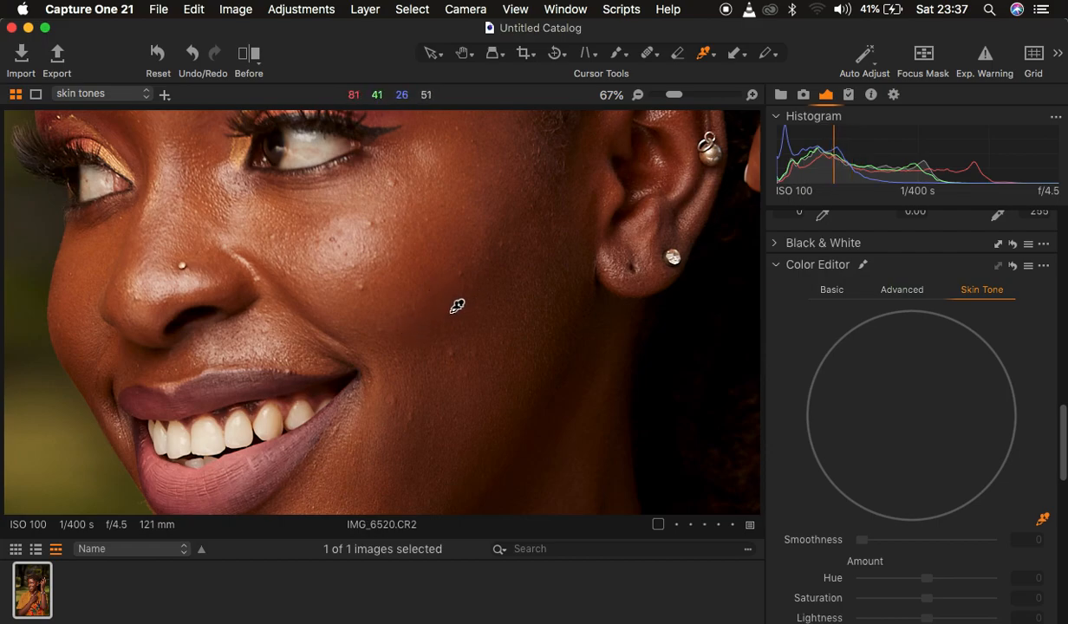
left_click(456, 306)
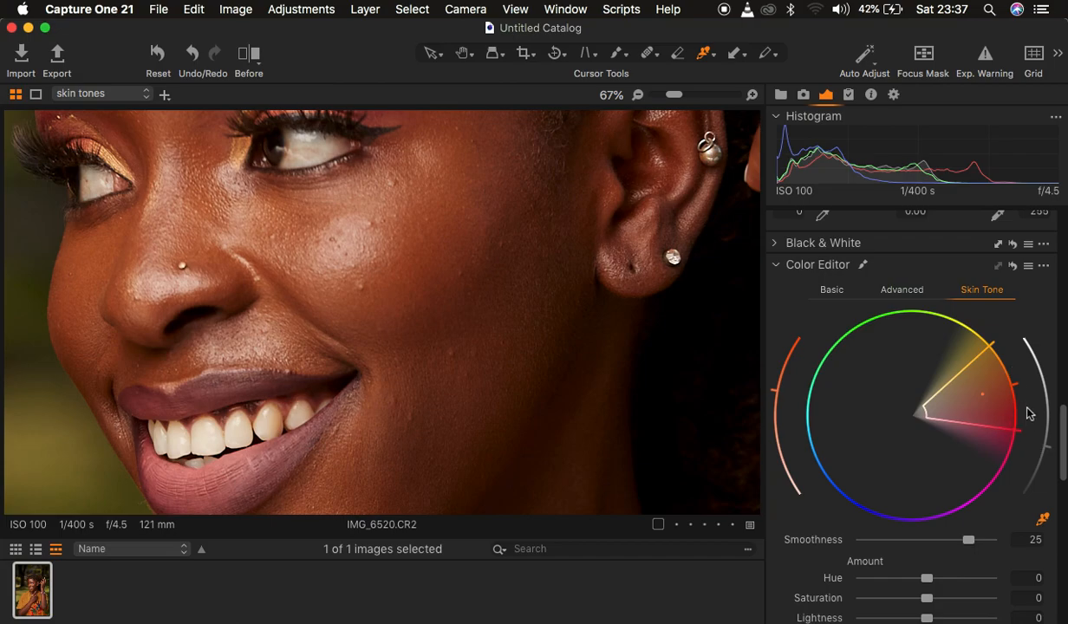
- Check the selected skin-tone color range over the whole photo and turn its preview off again
left_click_drag(1064, 423, 1064, 442)
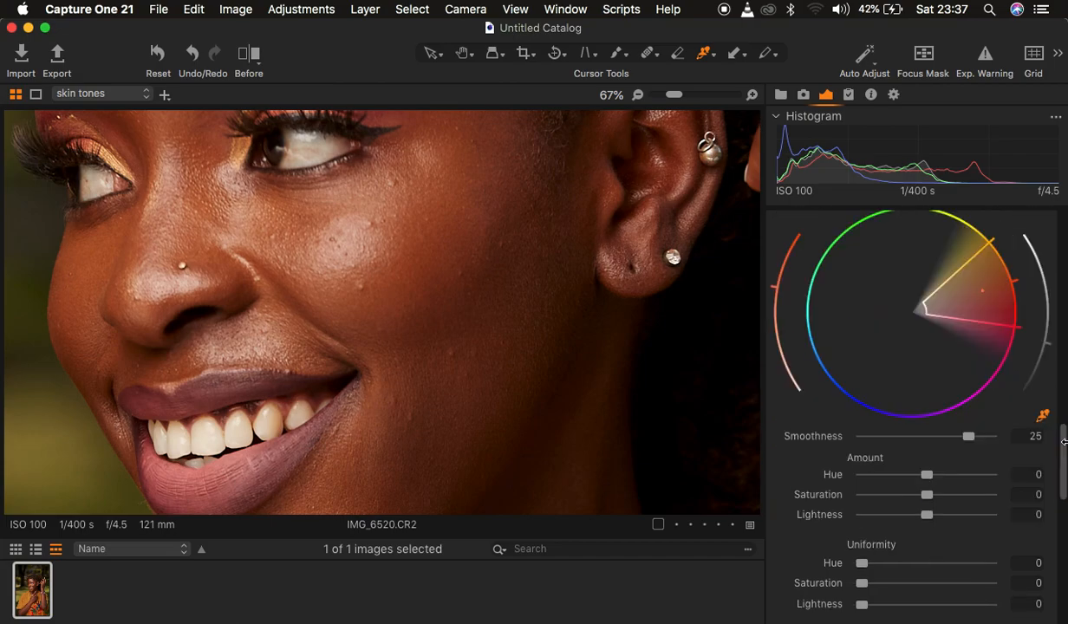
key("super+minus")
key("super+minus")
key("super+minus")
key("super+minus")
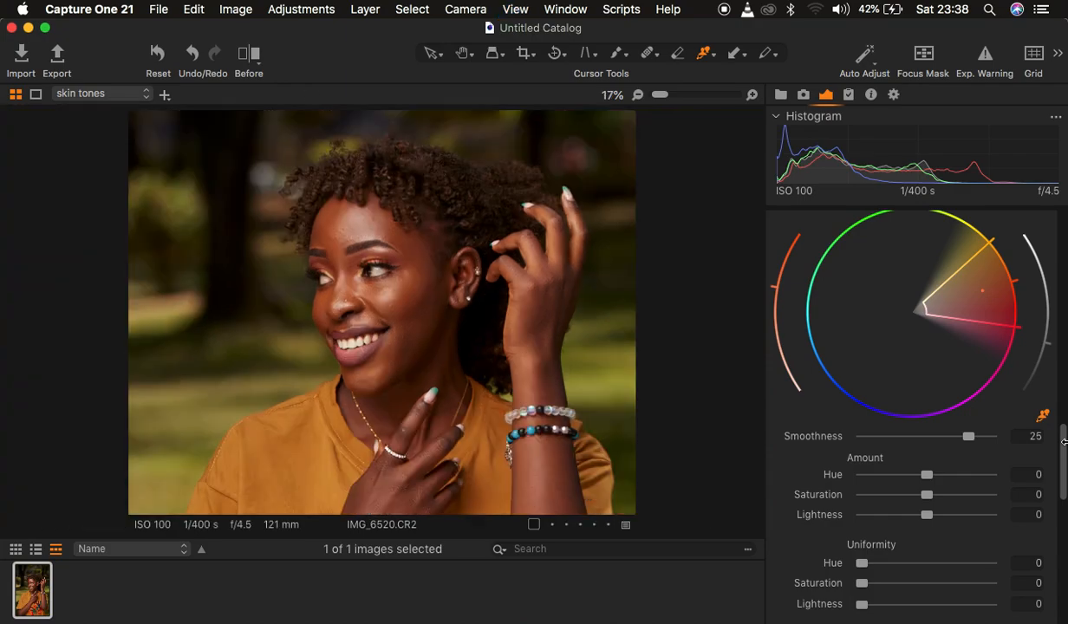
key("super+minus")
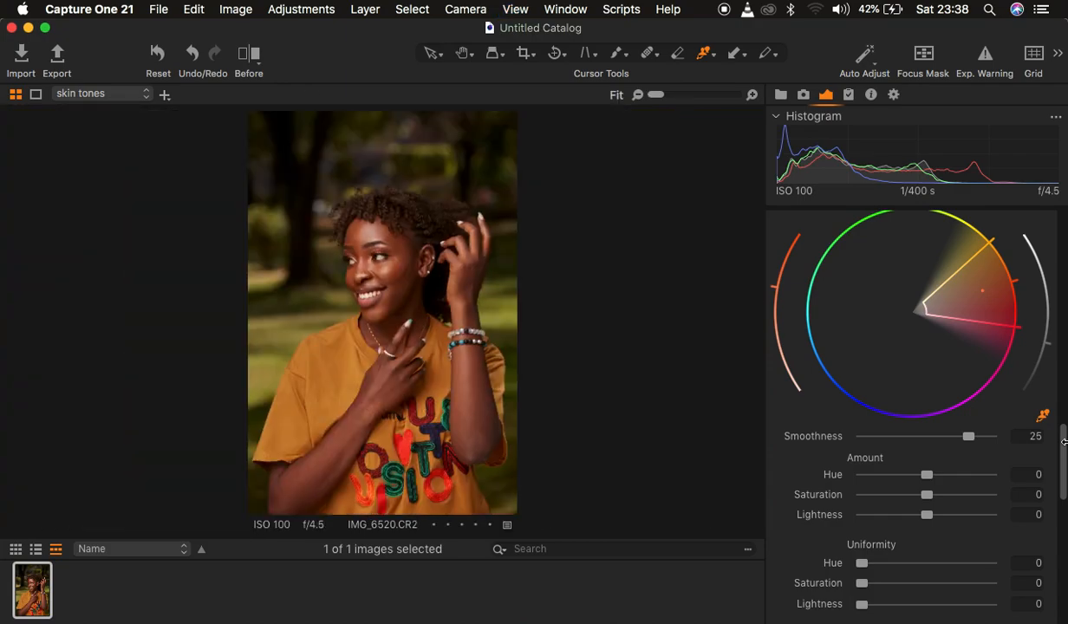
scroll(978, 531, "down", 5)
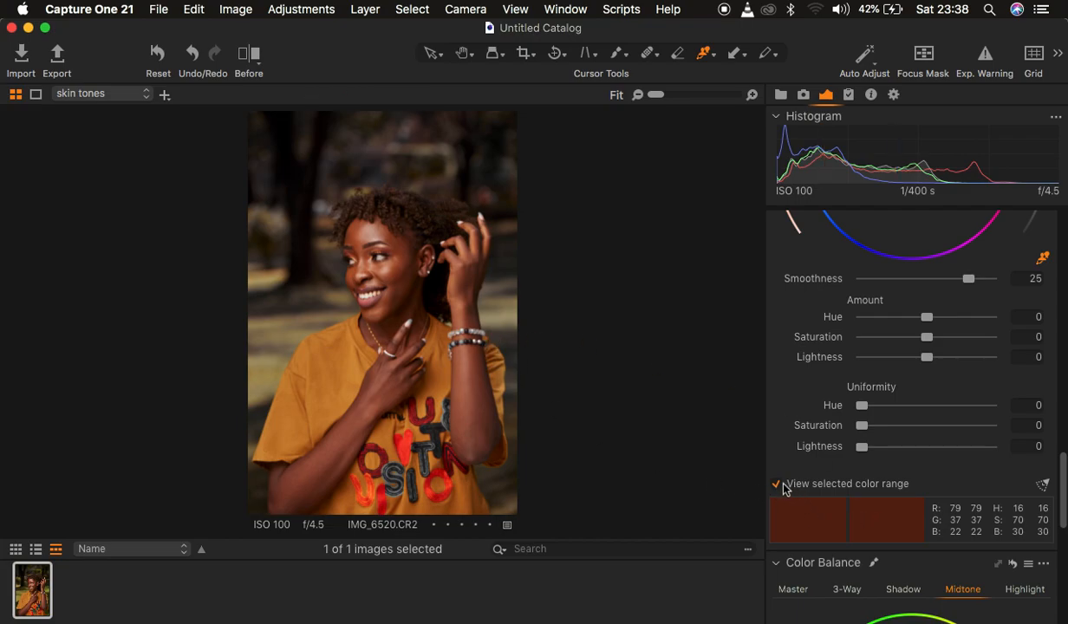
left_click(779, 485)
left_click(777, 484)
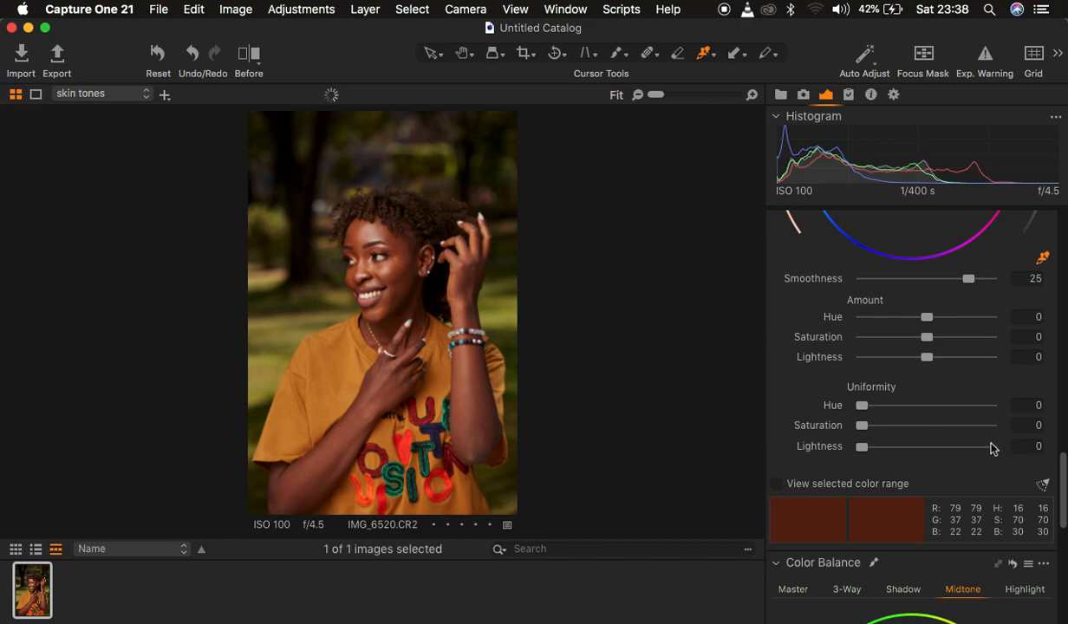
- Raise the skin tone Hue uniformity to 80.3 while viewing the subject's face and hands
scroll(993, 449, "up", 2)
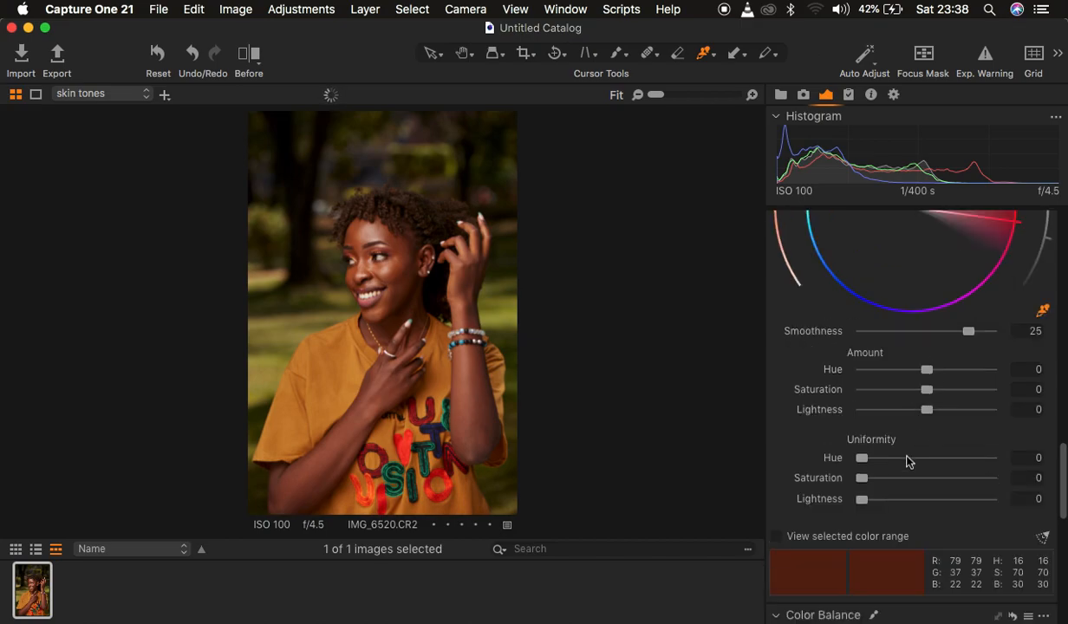
scroll(952, 425, "up", 5)
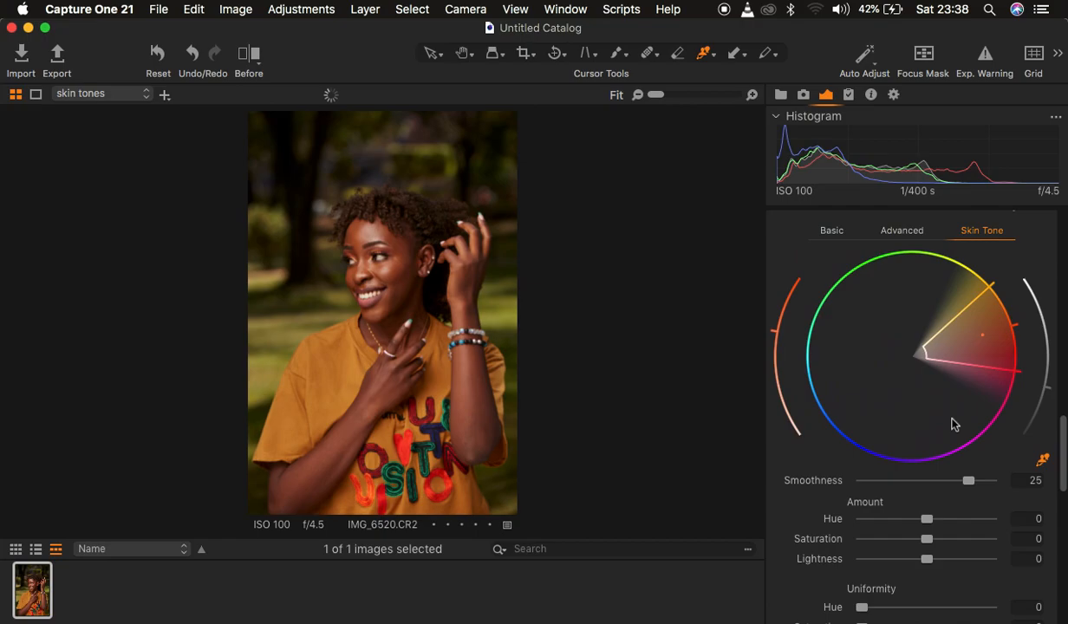
scroll(956, 469, "down", 5)
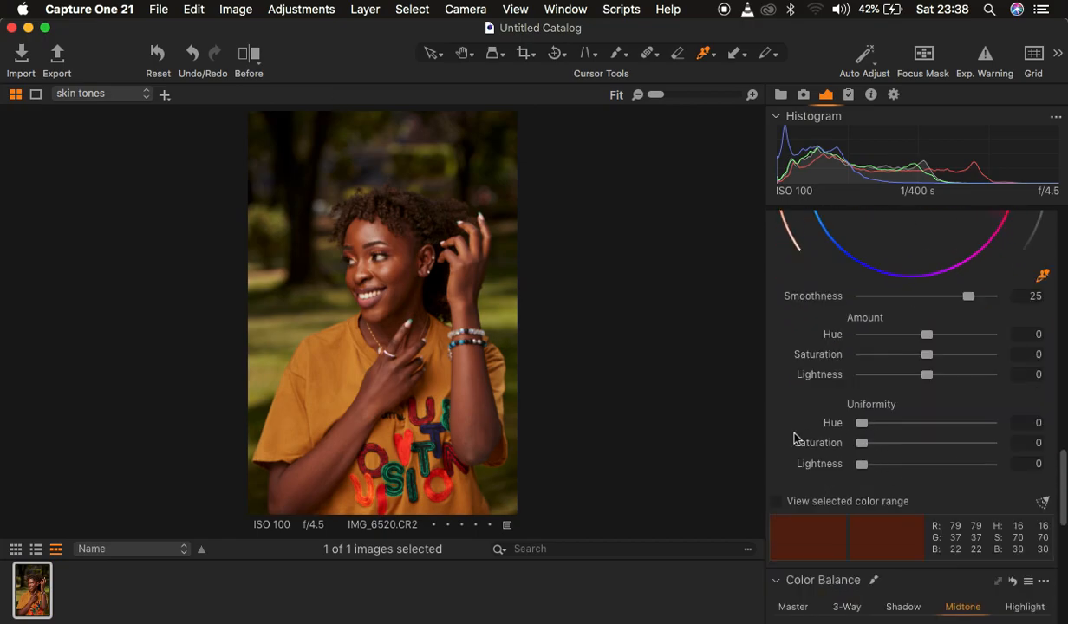
key("super+equal")
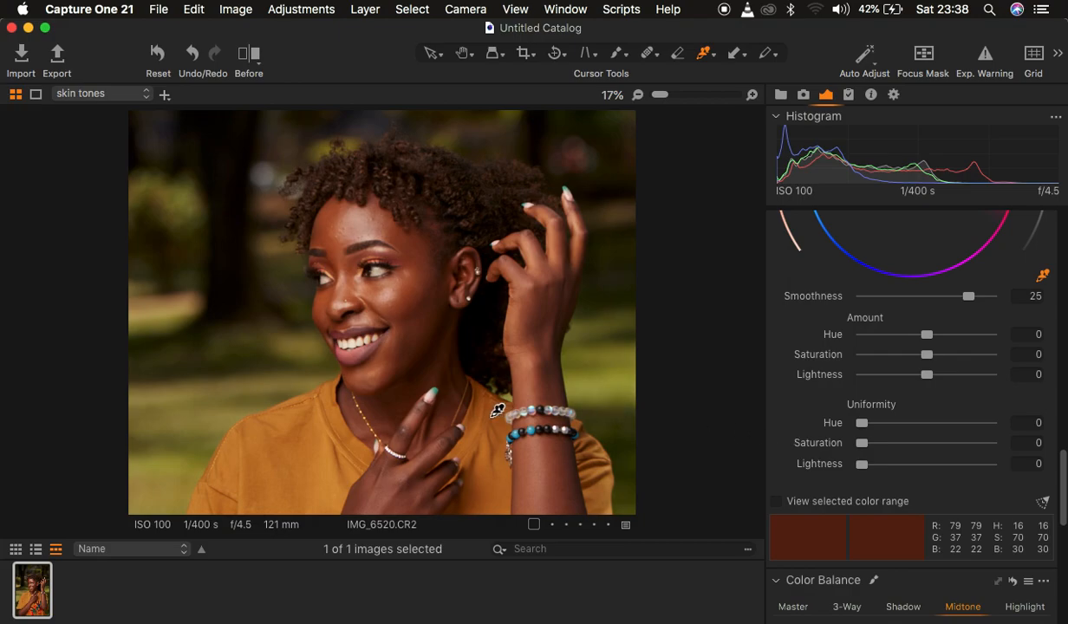
scroll(476, 364, "down", 2)
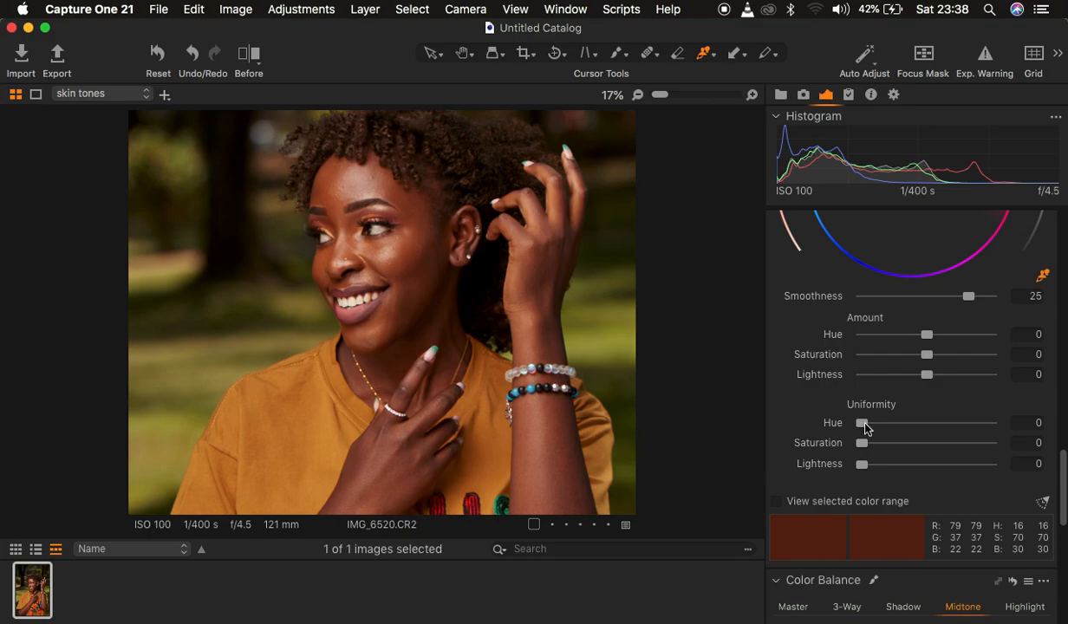
left_click_drag(865, 426, 937, 426)
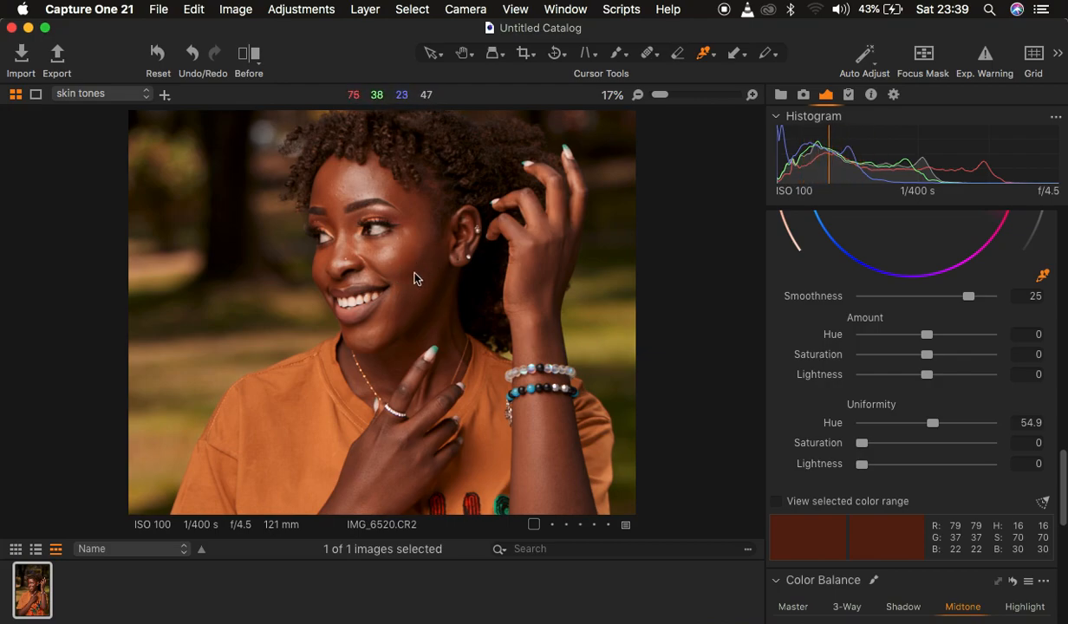
left_click_drag(933, 425, 968, 423)
left_click(967, 423)
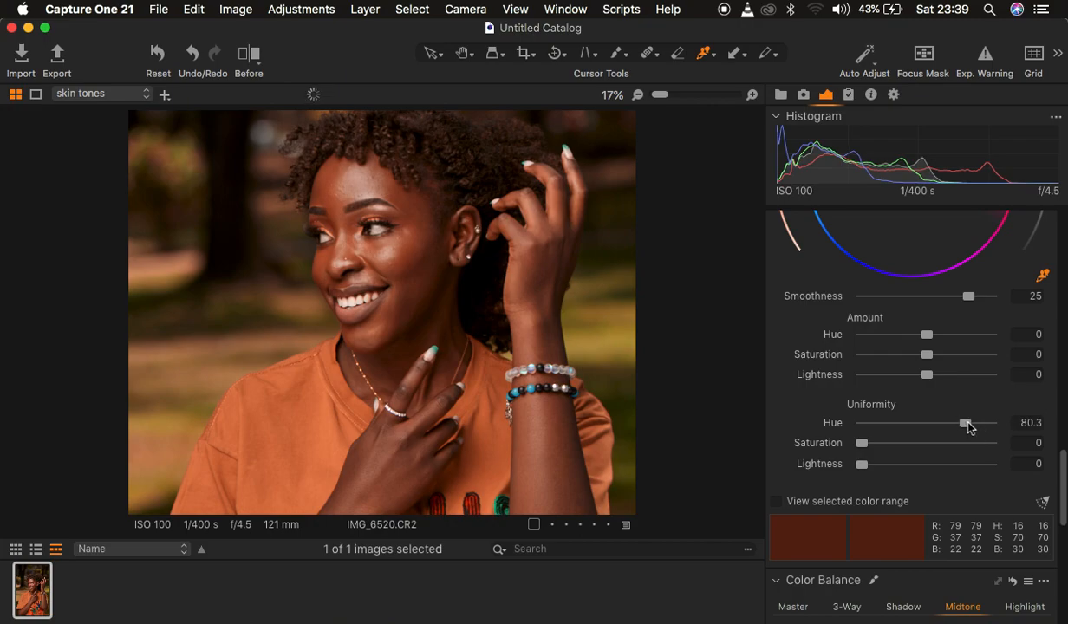
- Raise the skin tone Saturation uniformity to 71.4 and fine-tune the Hue uniformity to 82.6
left_click_drag(862, 443, 952, 445)
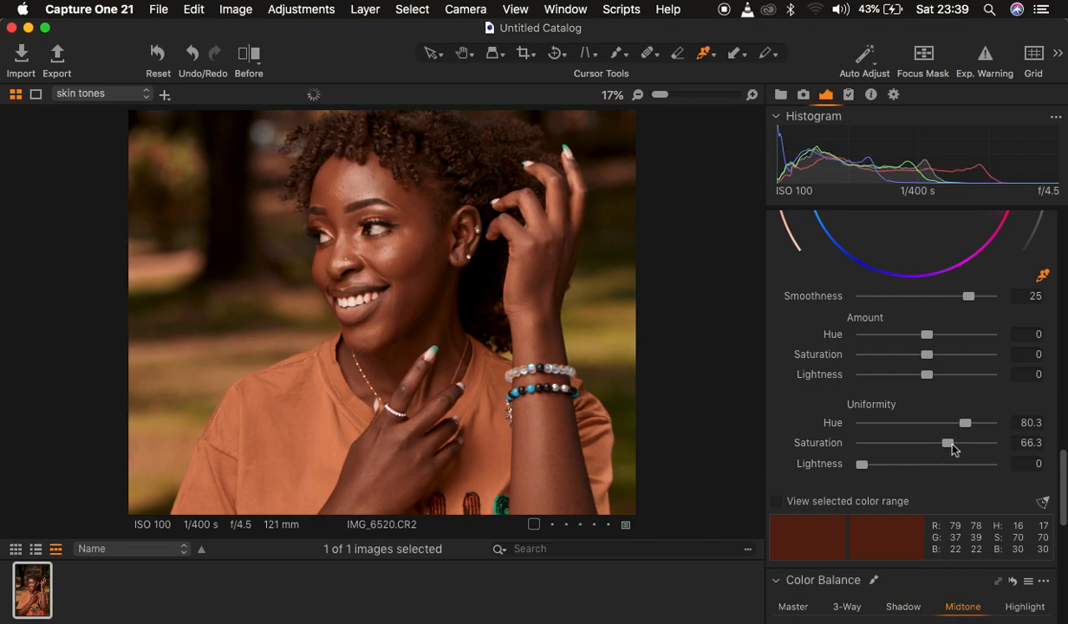
key("super+minus")
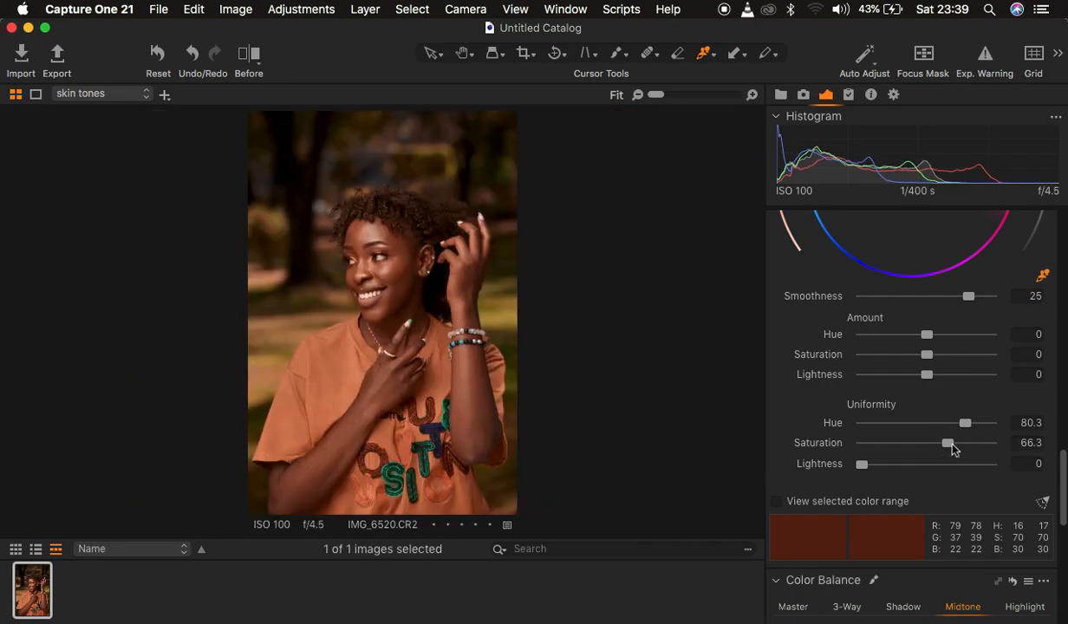
left_click_drag(954, 448, 971, 427)
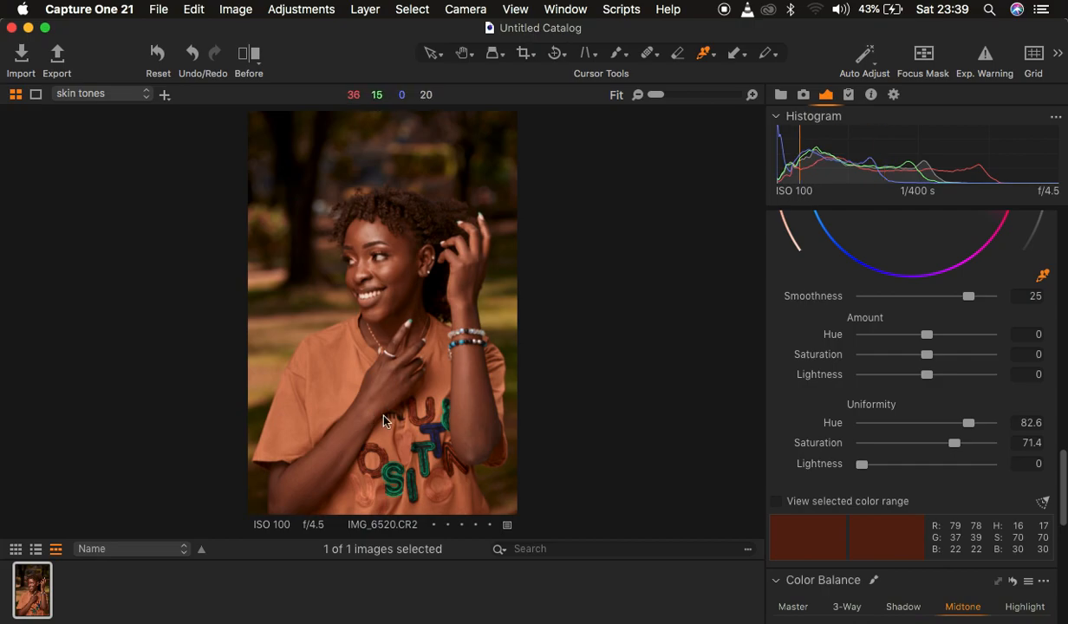
- Set the High Dynamic Range Highlight and White to -100 on the skin tones layer and check its mask coverage
scroll(944, 423, "up", 10)
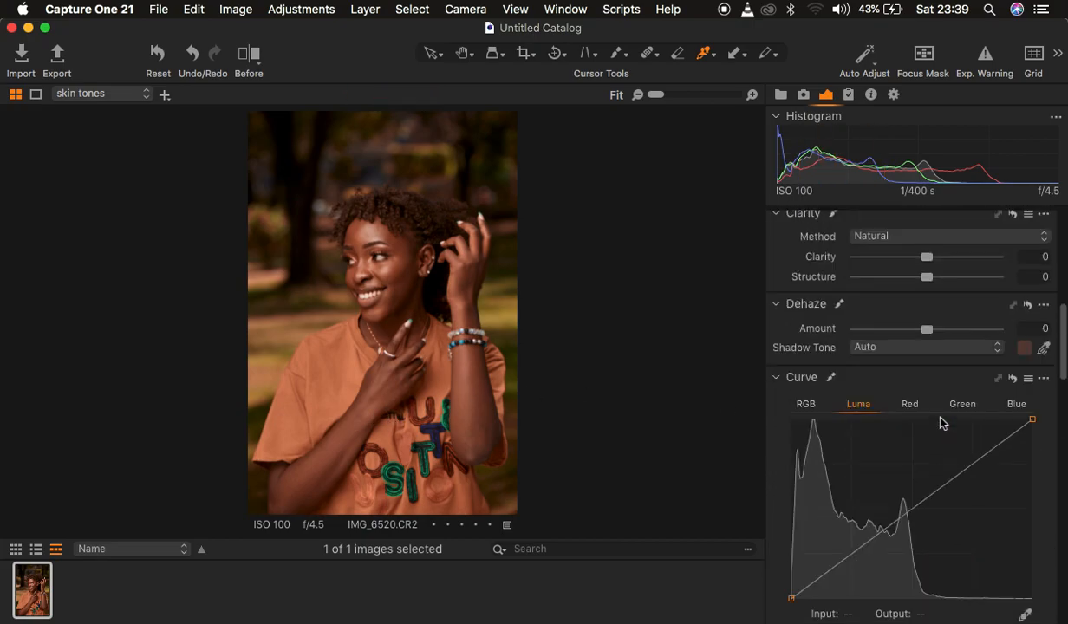
scroll(944, 423, "up", 5)
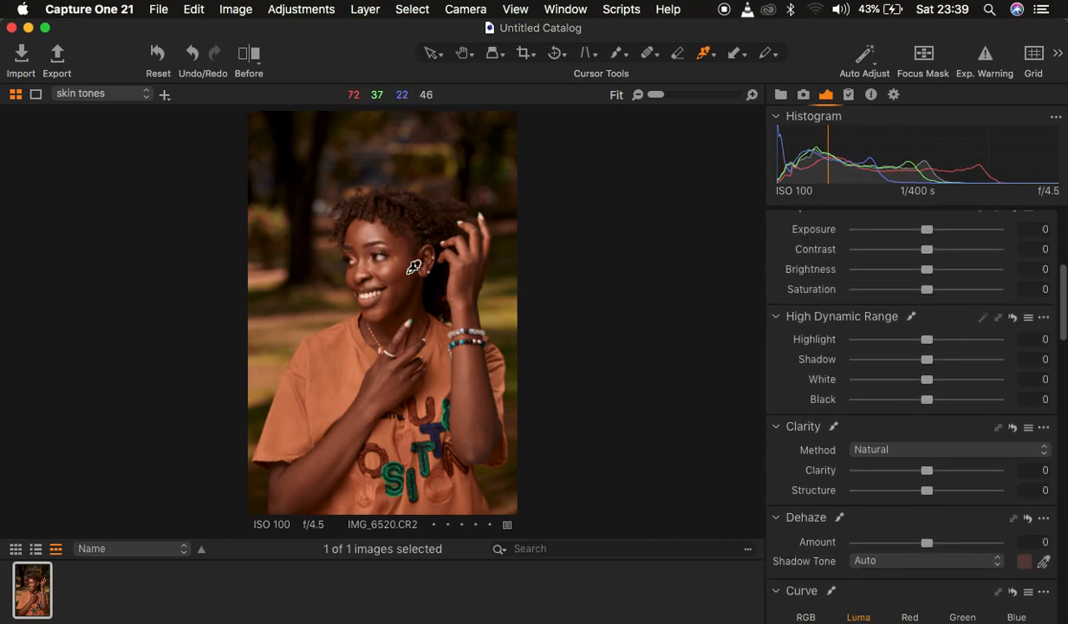
scroll(968, 357, "up", 3)
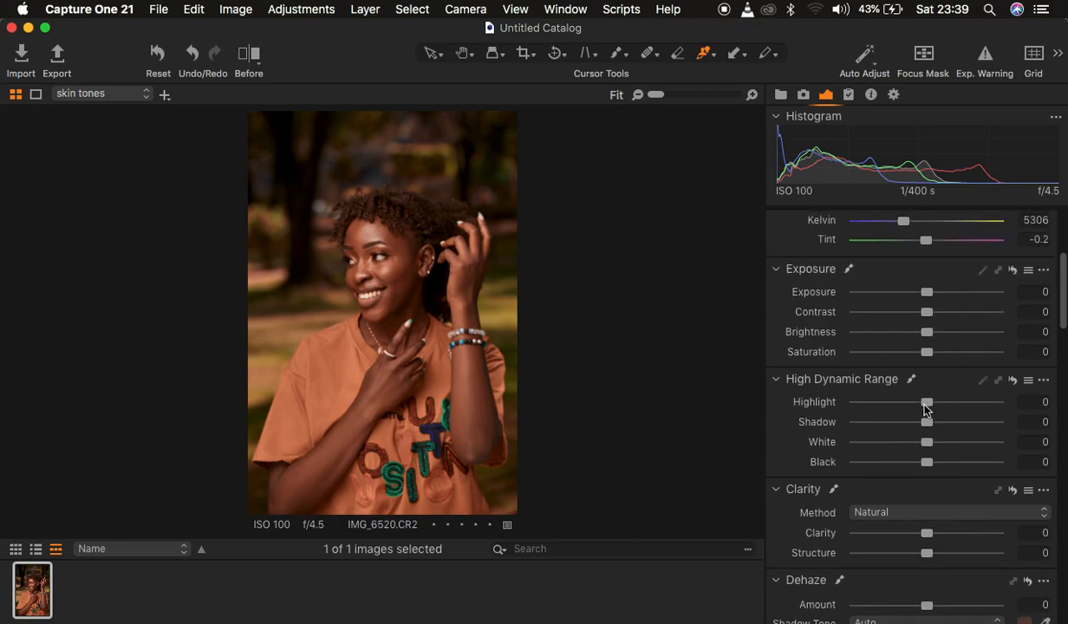
scroll(875, 400, "up", 6)
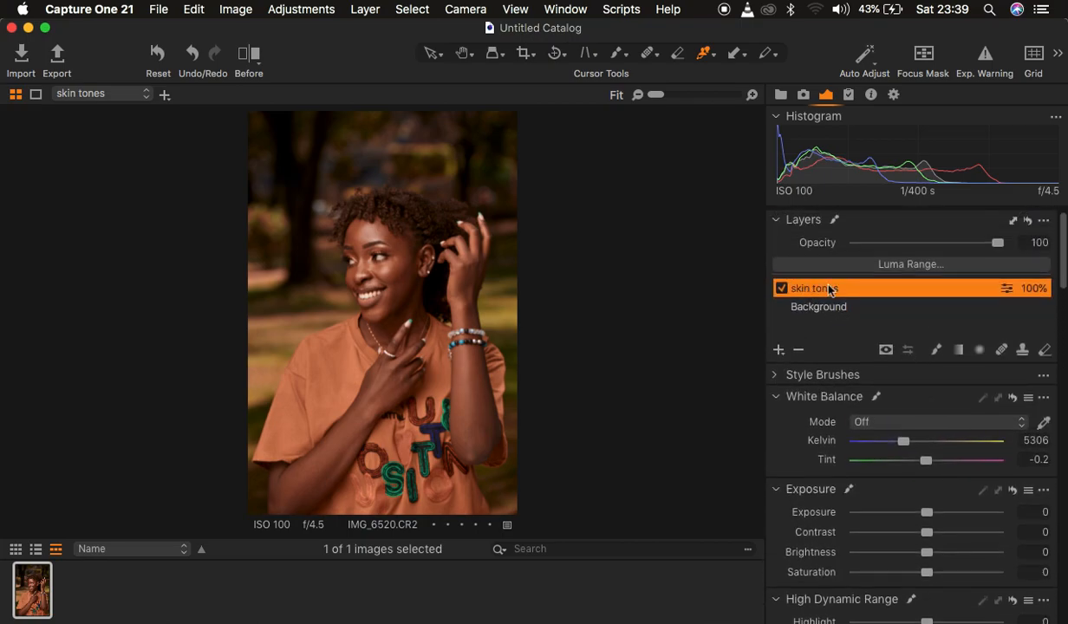
scroll(945, 505, "down", 2)
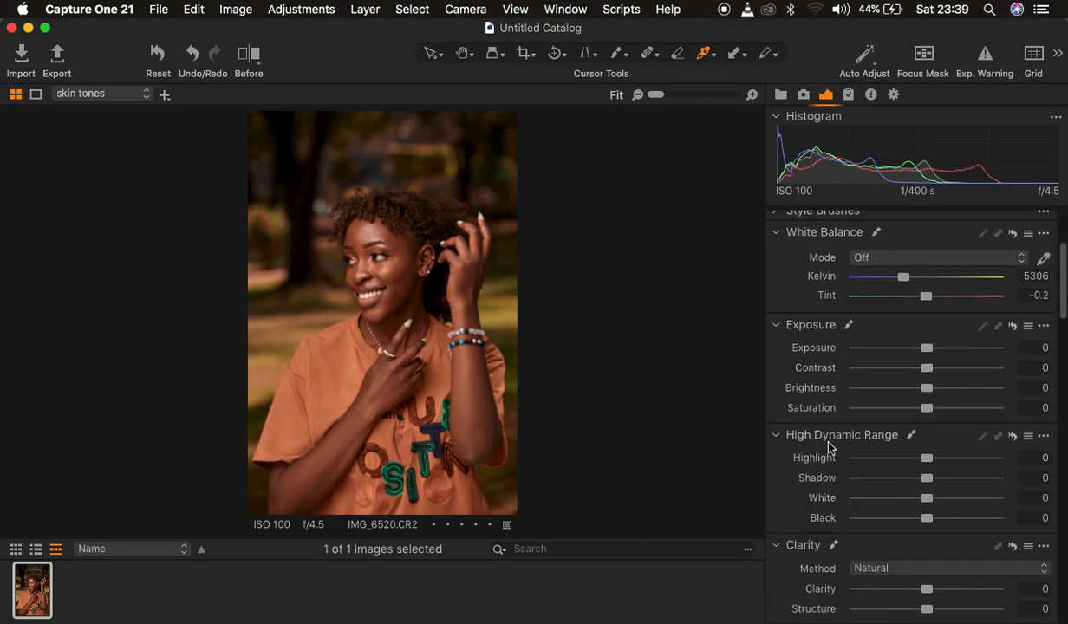
left_click_drag(927, 460, 808, 468)
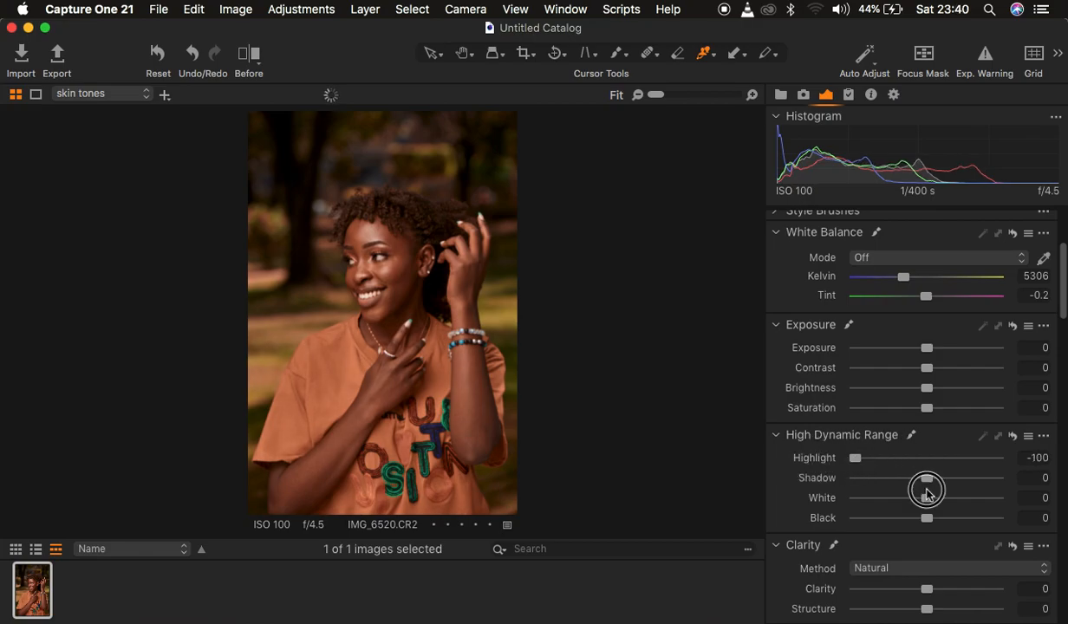
left_click_drag(922, 498, 777, 503)
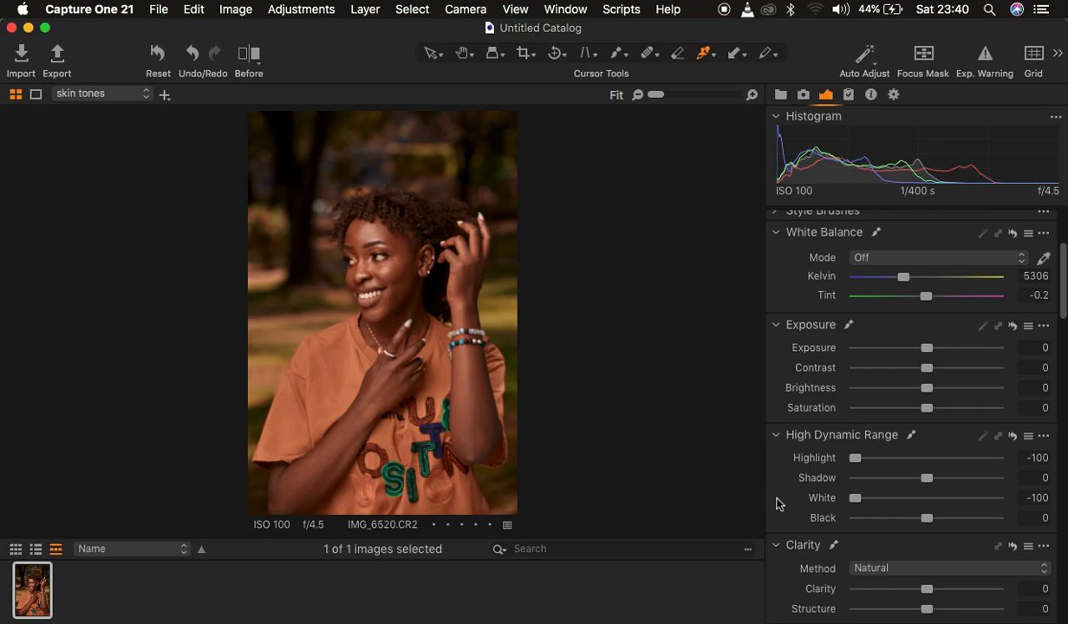
key("m")
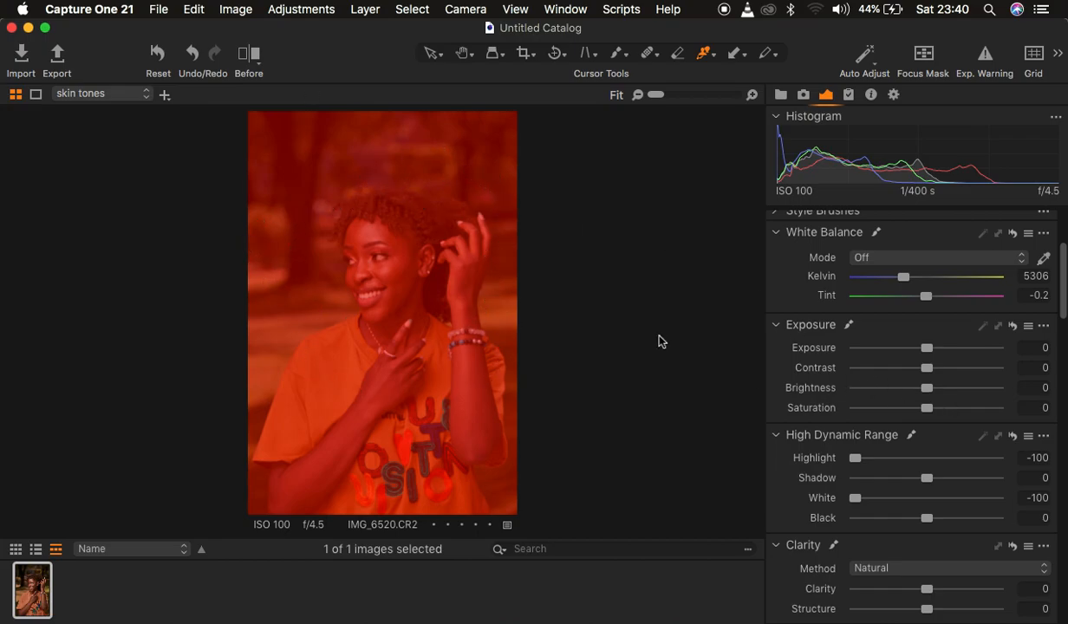
key("m")
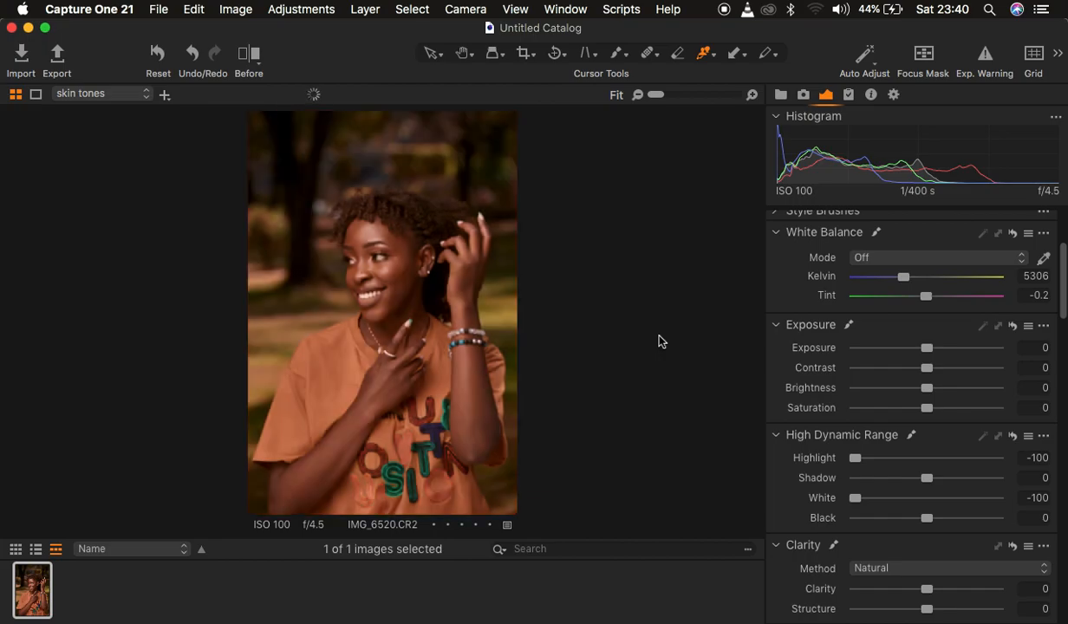
- Clear the mask of the skin tones layer
scroll(1004, 414, "up", 4)
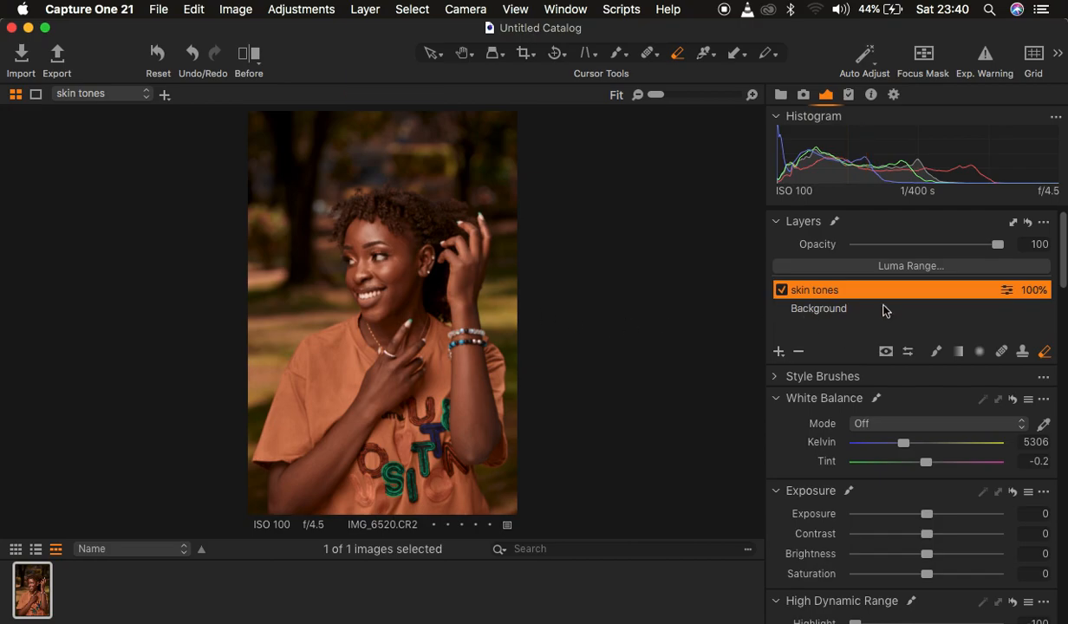
right_click(839, 293)
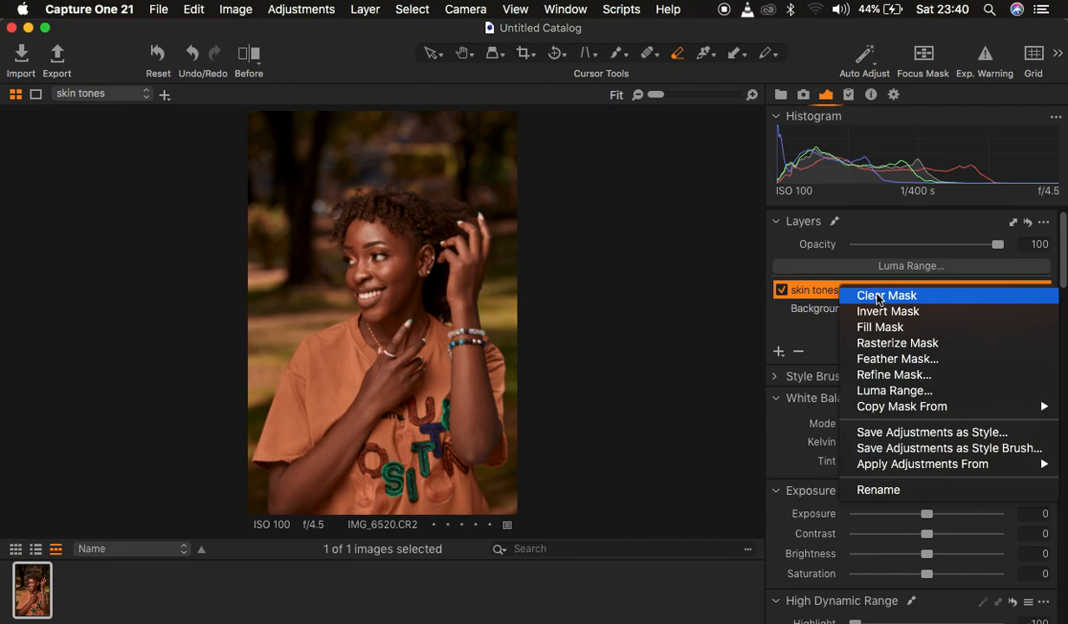
left_click(880, 298)
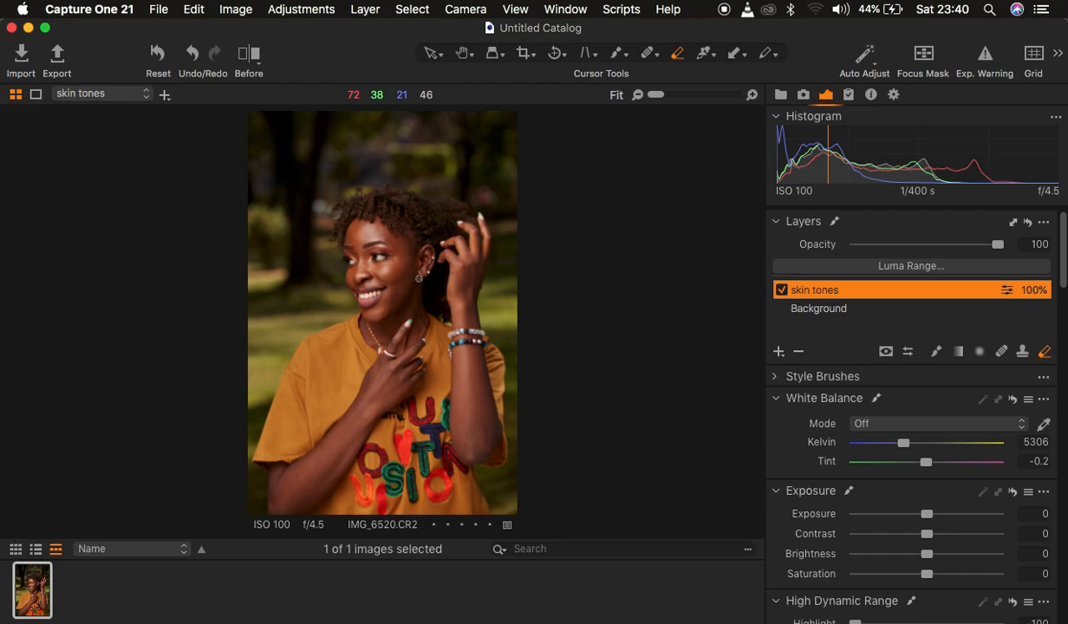
- Brush a new skin tones mask over the subject's face, neck, both arms and both hands
left_click(937, 353)
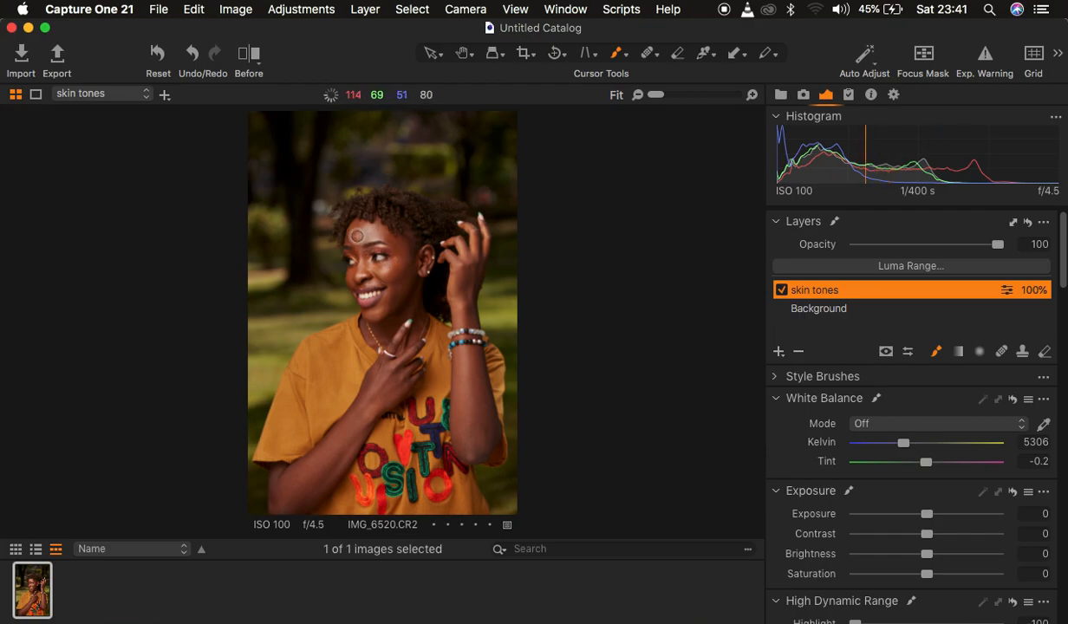
mouse_move(359, 232)
left_mouse_down()
mouse_move(393, 239)
mouse_move(366, 232)
left_mouse_up()
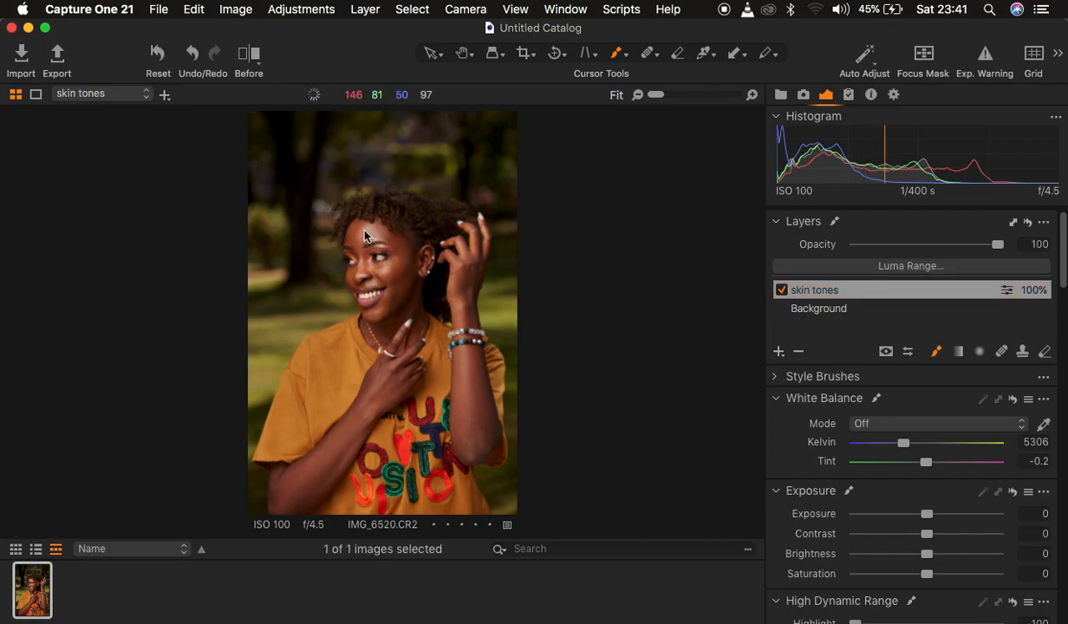
mouse_move(358, 231)
left_mouse_down()
mouse_move(396, 257)
mouse_move(429, 256)
mouse_move(400, 344)
mouse_move(395, 320)
mouse_move(375, 330)
mouse_move(363, 318)
mouse_move(385, 342)
mouse_move(366, 322)
mouse_move(389, 343)
mouse_move(414, 327)
mouse_move(404, 306)
mouse_move(386, 316)
mouse_move(351, 276)
mouse_move(356, 233)
mouse_move(389, 281)
mouse_move(399, 282)
mouse_move(395, 262)
mouse_move(383, 246)
mouse_move(368, 256)
mouse_move(374, 287)
mouse_move(402, 294)
mouse_move(403, 236)
mouse_move(415, 274)
mouse_move(464, 246)
mouse_move(454, 237)
mouse_move(468, 244)
mouse_move(471, 229)
mouse_move(469, 276)
left_mouse_up()
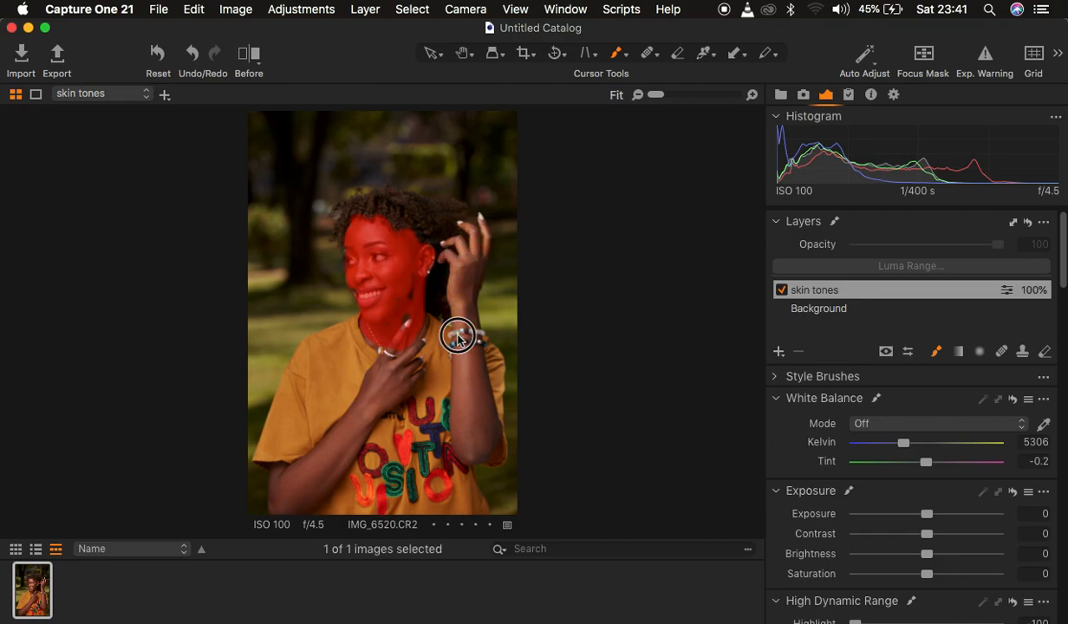
mouse_move(467, 436)
left_mouse_down()
mouse_move(465, 365)
mouse_move(461, 450)
left_mouse_up()
mouse_move(474, 385)
left_mouse_down()
mouse_move(489, 438)
mouse_move(475, 358)
mouse_move(472, 382)
mouse_move(468, 276)
mouse_move(479, 217)
mouse_move(443, 255)
mouse_move(472, 228)
mouse_move(462, 334)
mouse_move(448, 286)
mouse_move(462, 440)
mouse_move(480, 445)
mouse_move(475, 372)
mouse_move(465, 452)
left_mouse_up()
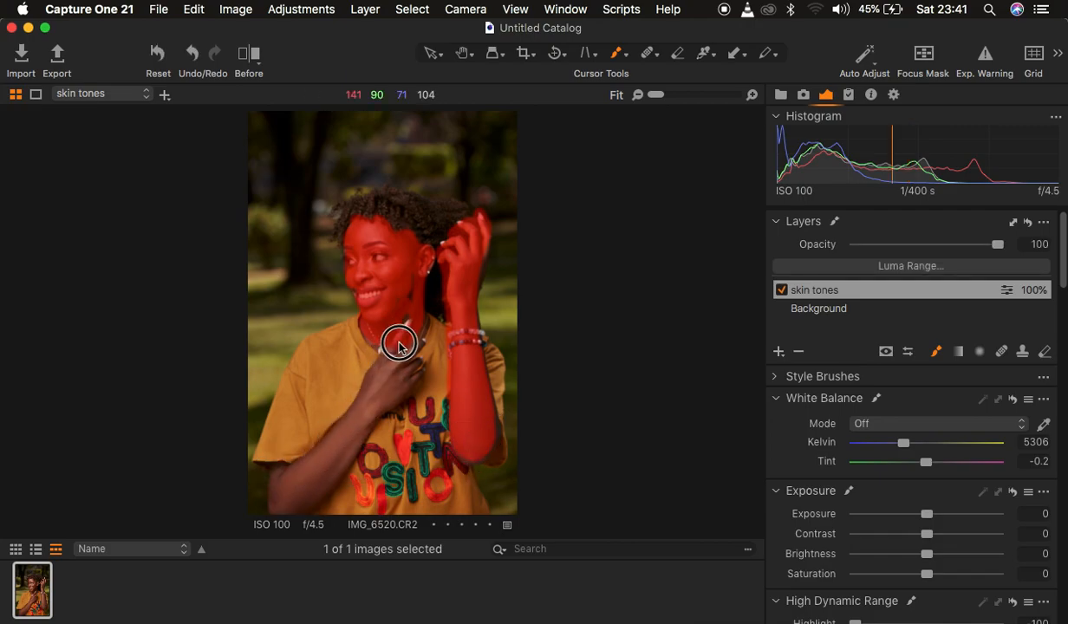
mouse_move(398, 343)
left_mouse_down()
mouse_move(385, 371)
mouse_move(400, 380)
mouse_move(398, 396)
mouse_move(411, 328)
mouse_move(355, 426)
mouse_move(380, 399)
mouse_move(389, 385)
mouse_move(314, 472)
mouse_move(334, 441)
mouse_move(288, 489)
mouse_move(280, 479)
mouse_move(289, 494)
mouse_move(280, 506)
mouse_move(330, 459)
mouse_move(292, 513)
mouse_move(344, 453)
mouse_move(302, 508)
mouse_move(311, 475)
mouse_move(286, 478)
mouse_move(335, 454)
mouse_move(397, 379)
mouse_move(361, 416)
mouse_move(393, 387)
mouse_move(379, 405)
mouse_move(390, 353)
mouse_move(367, 327)
mouse_move(395, 343)
mouse_move(378, 337)
mouse_move(411, 320)
mouse_move(402, 321)
mouse_move(410, 289)
mouse_move(394, 277)
mouse_move(381, 310)
mouse_move(356, 282)
mouse_move(375, 303)
mouse_move(398, 258)
mouse_move(418, 245)
mouse_move(477, 249)
mouse_move(475, 391)
mouse_move(476, 347)
mouse_move(464, 445)
left_mouse_up()
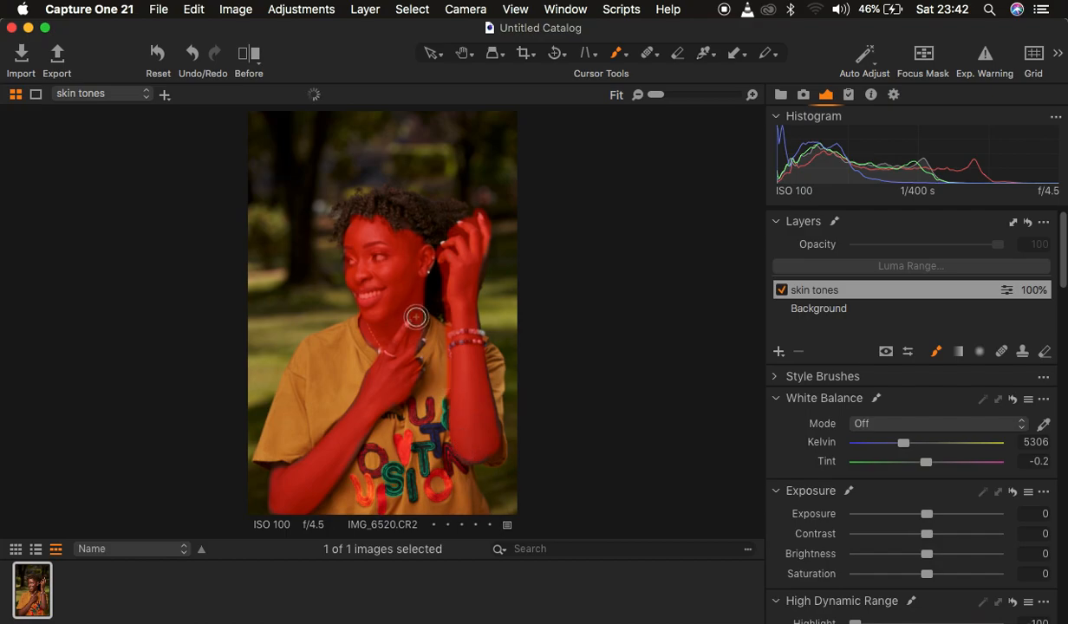
left_click_drag(417, 347, 414, 380)
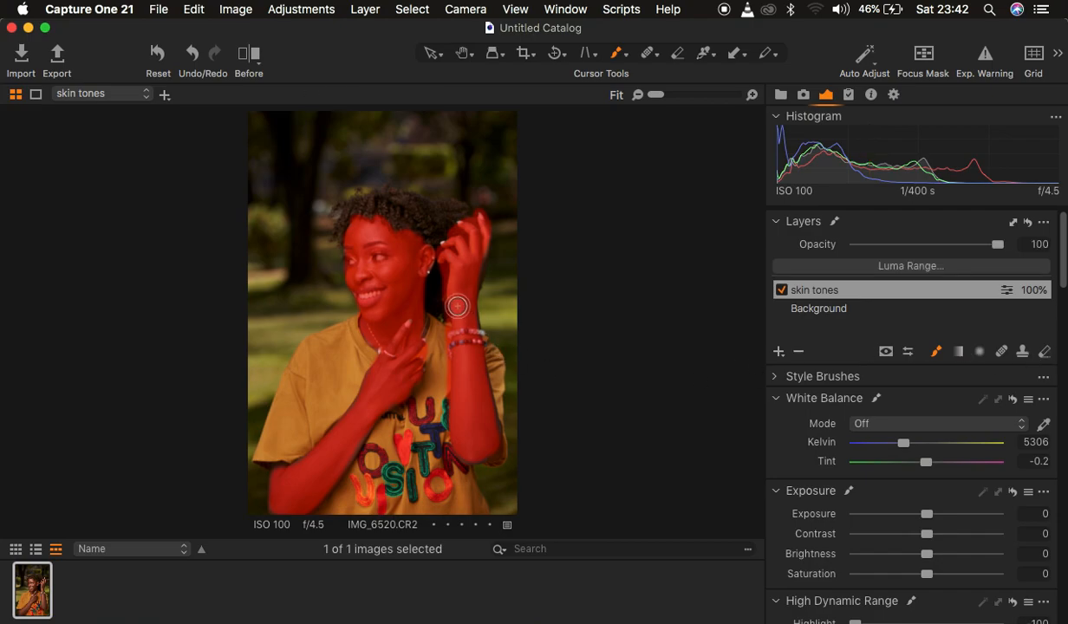
left_click_drag(438, 268, 442, 276)
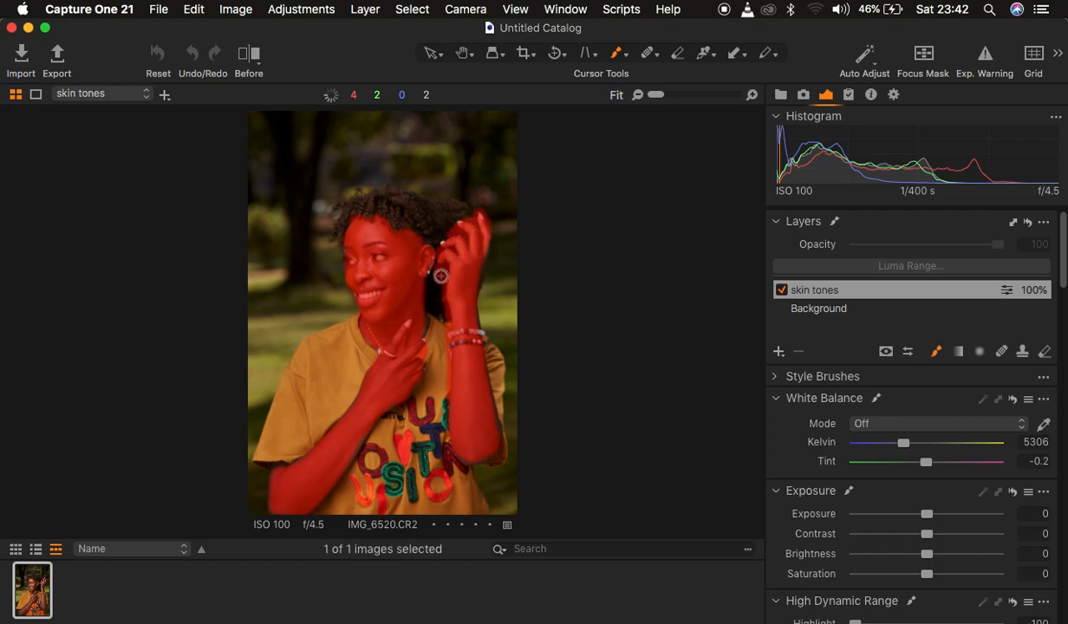
- Erase the mask spill between the subject's ear and raised arm, and hide the mask overlay
left_click(1044, 352)
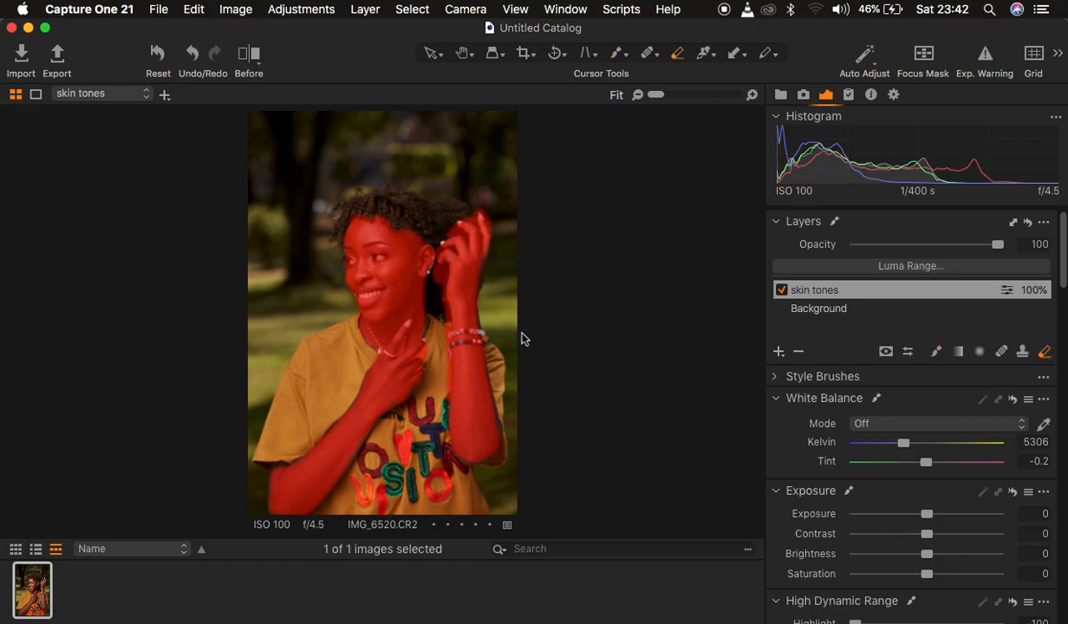
mouse_move(434, 263)
left_mouse_down()
mouse_move(443, 302)
mouse_move(433, 272)
mouse_move(447, 331)
mouse_move(448, 321)
mouse_move(448, 401)
mouse_move(432, 354)
mouse_move(402, 451)
left_mouse_up()
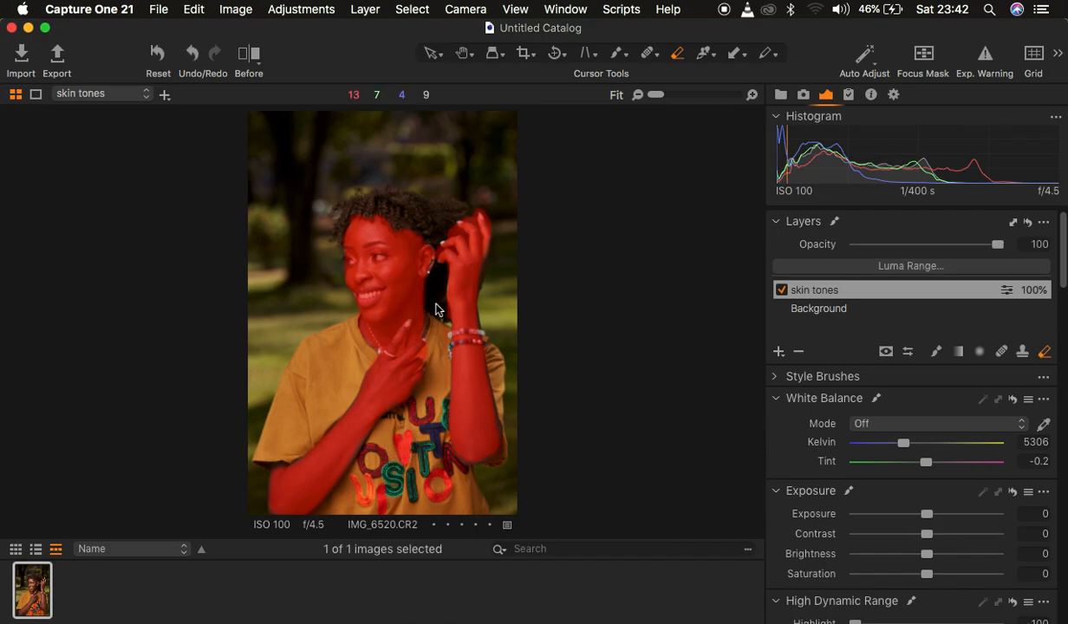
key("m")
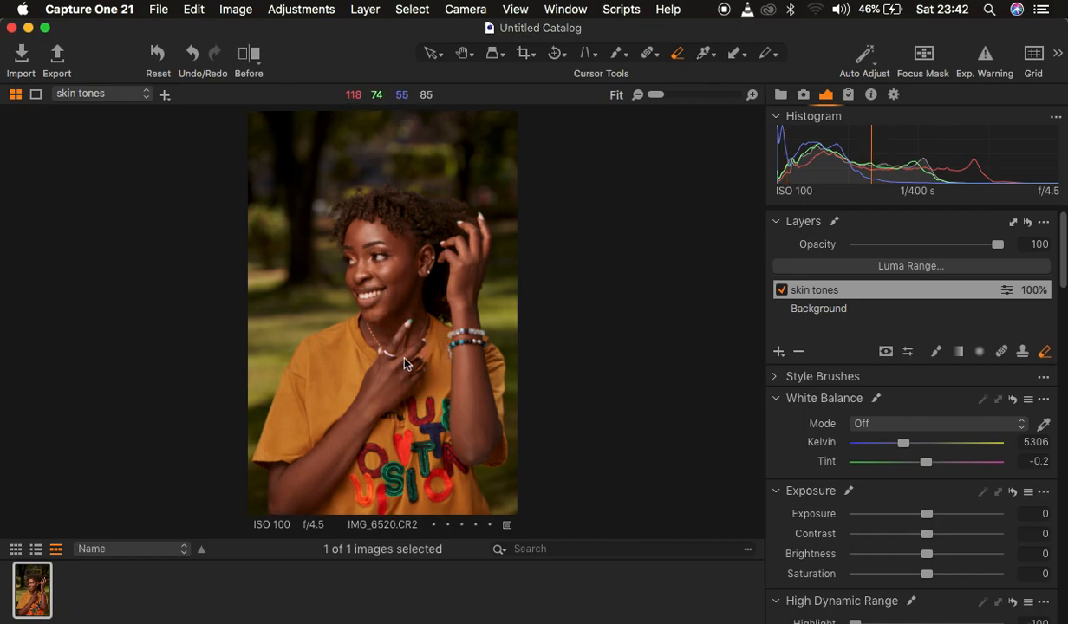
- Compare the edited portrait with the original in the Before/After split view and close the comparison
left_click(249, 55)
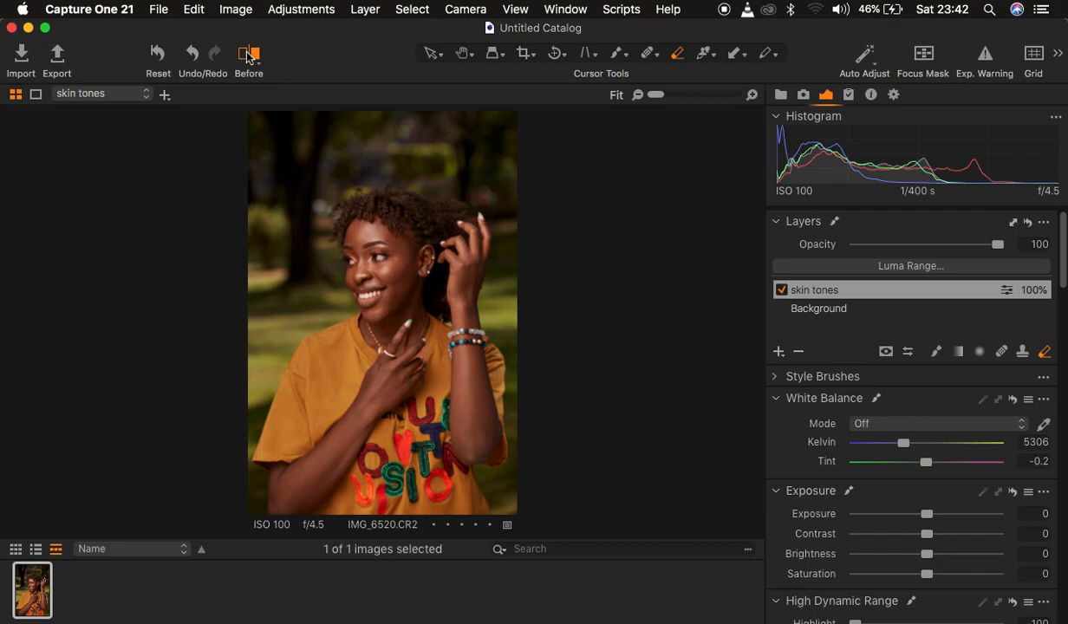
left_click_drag(384, 304, 157, 310)
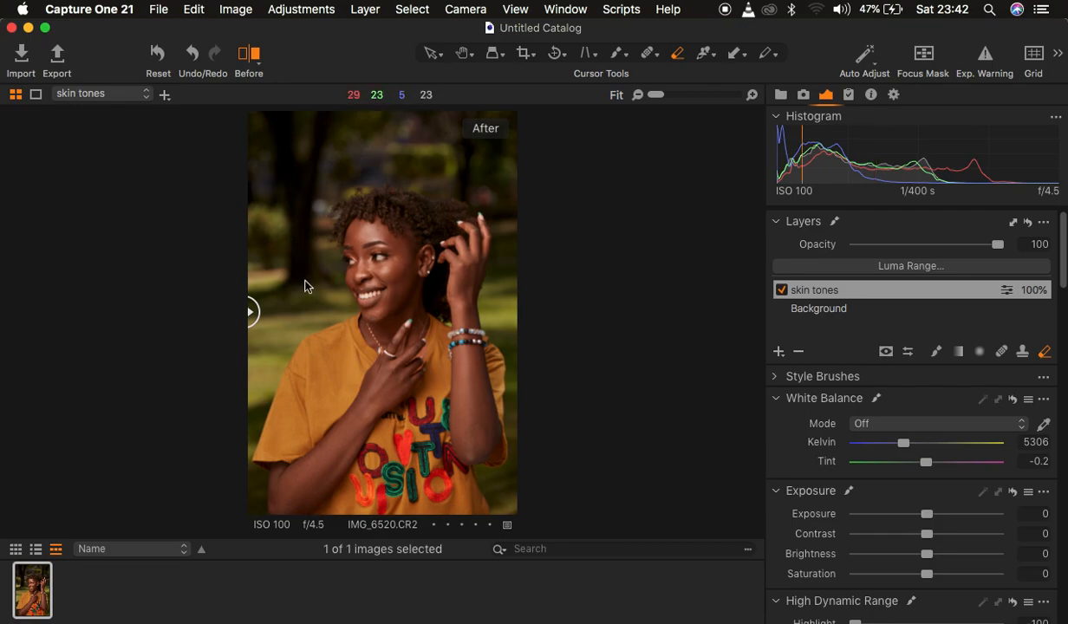
left_click(249, 54)
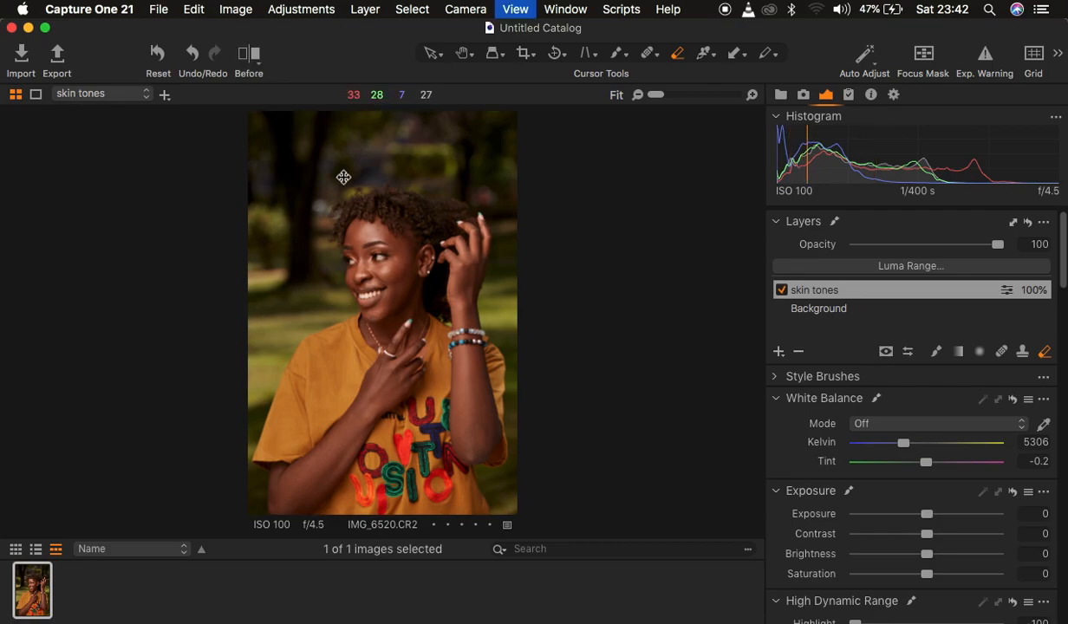
- Erase the skin tones mask over the subject's eye in close-up and return to the full photo
key("super+equal")
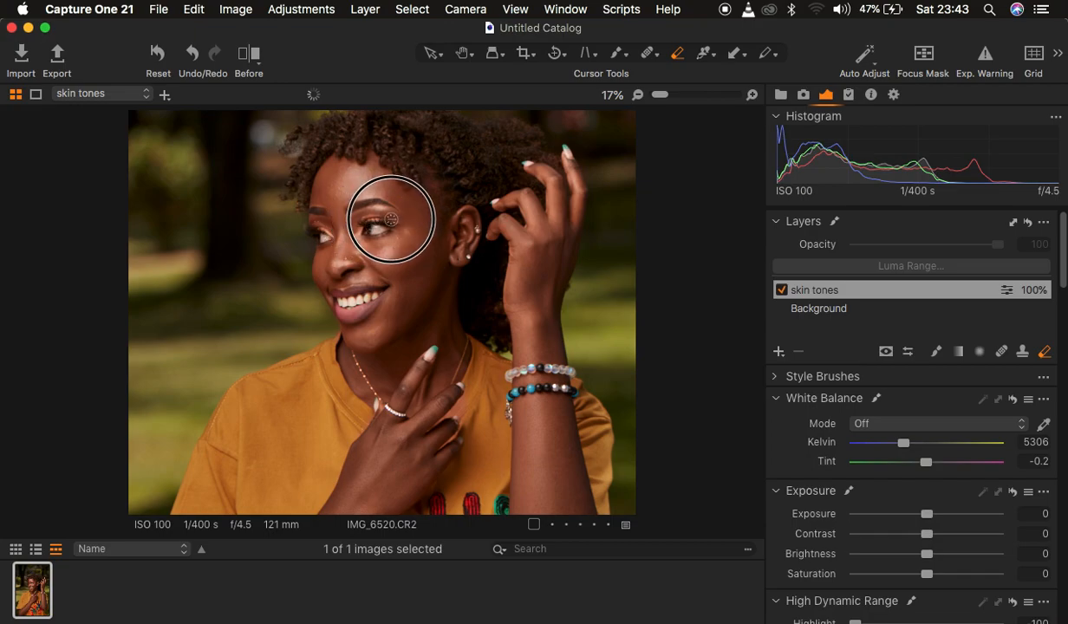
mouse_move(378, 233)
left_mouse_down()
mouse_move(371, 227)
mouse_move(387, 226)
left_mouse_up()
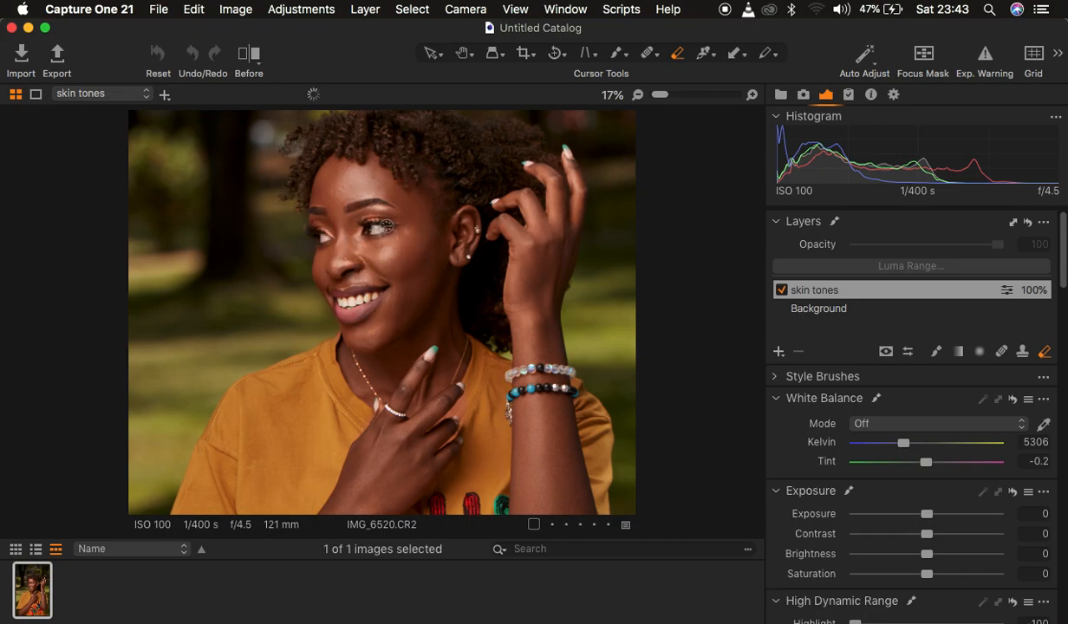
key("super+0")
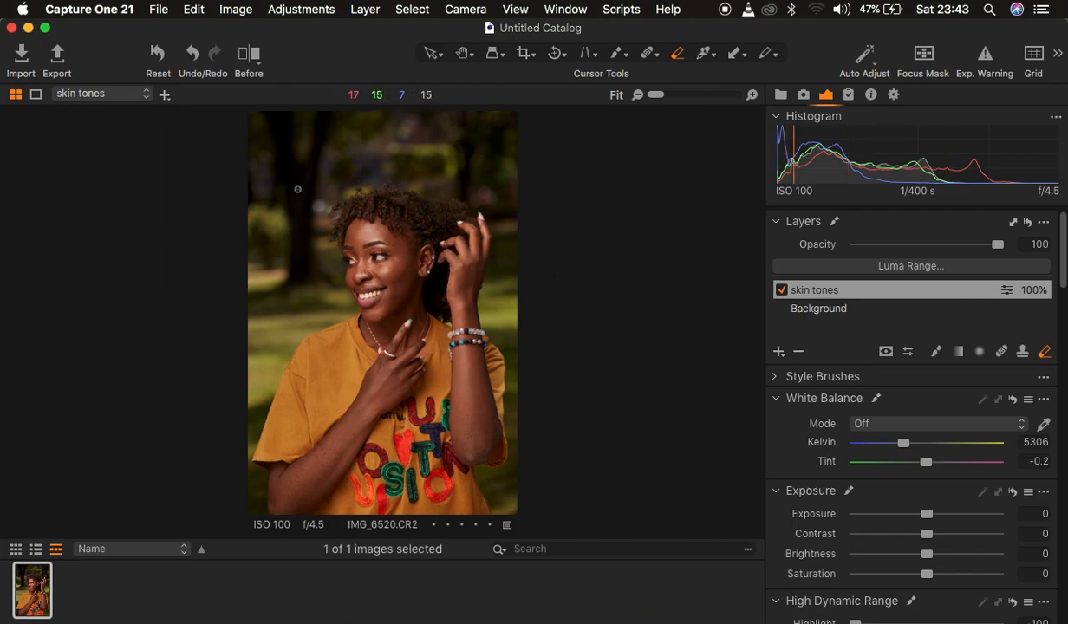
- Add a new filled adjustment layer and name it "back ground"
left_click(777, 352)
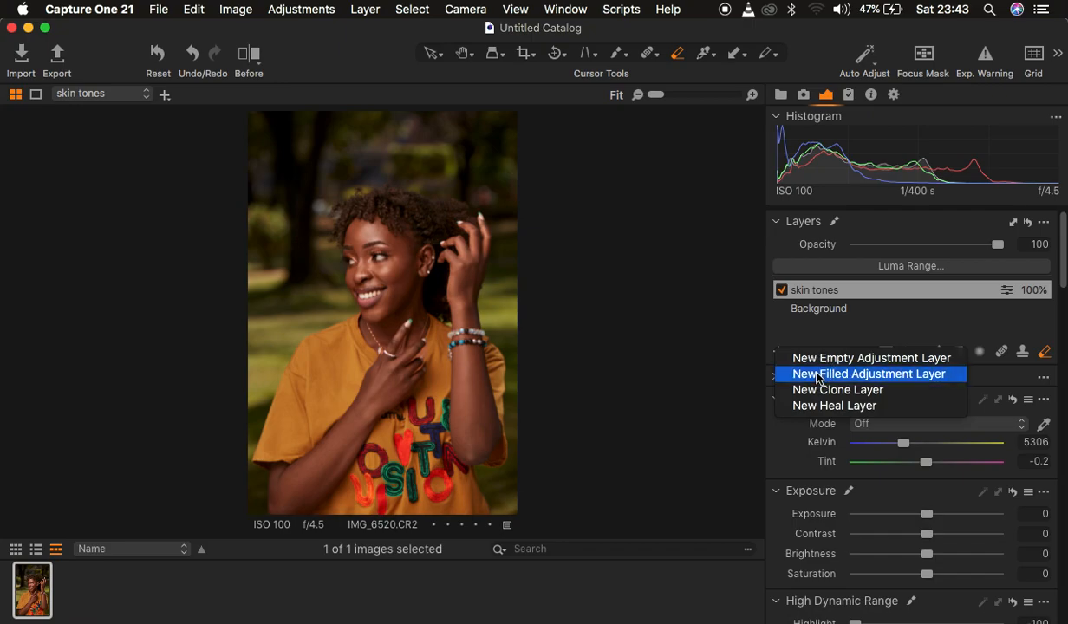
left_click(808, 375)
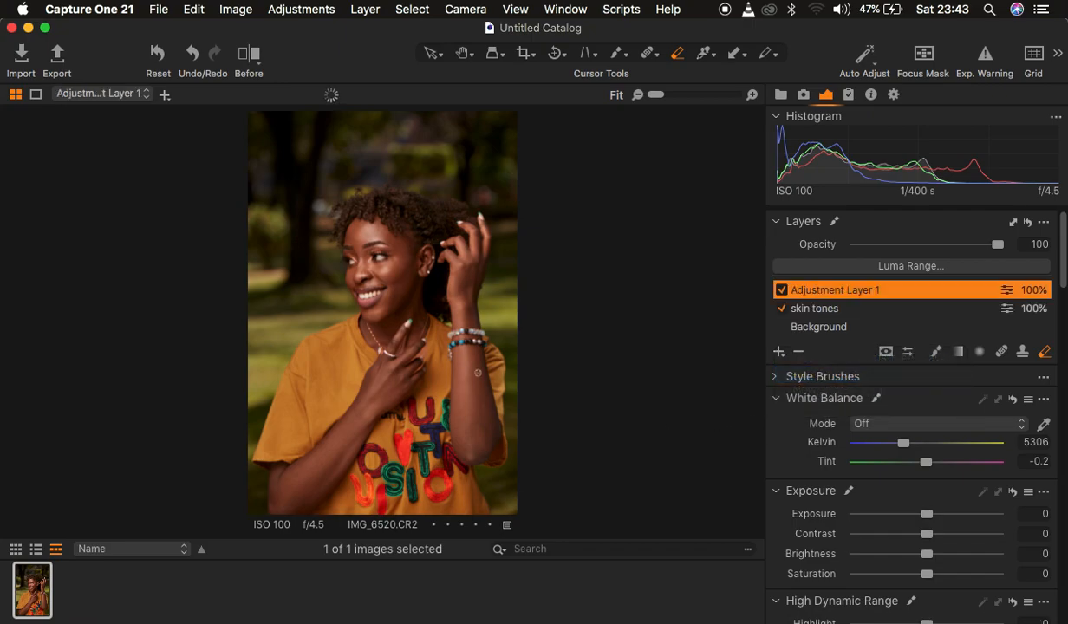
double_click(825, 291)
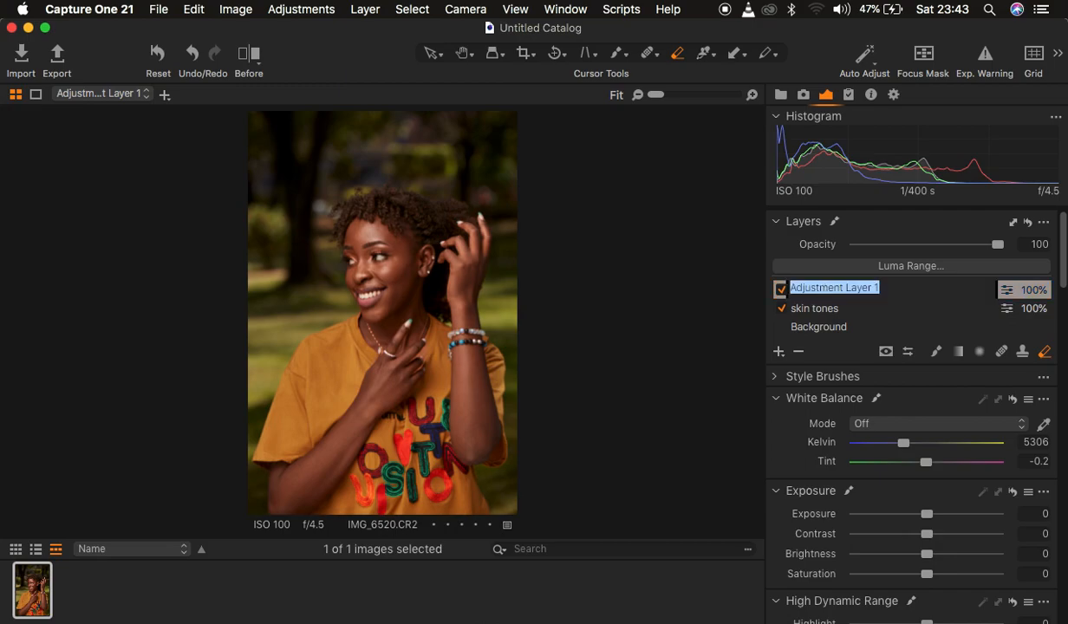
type("back grou")
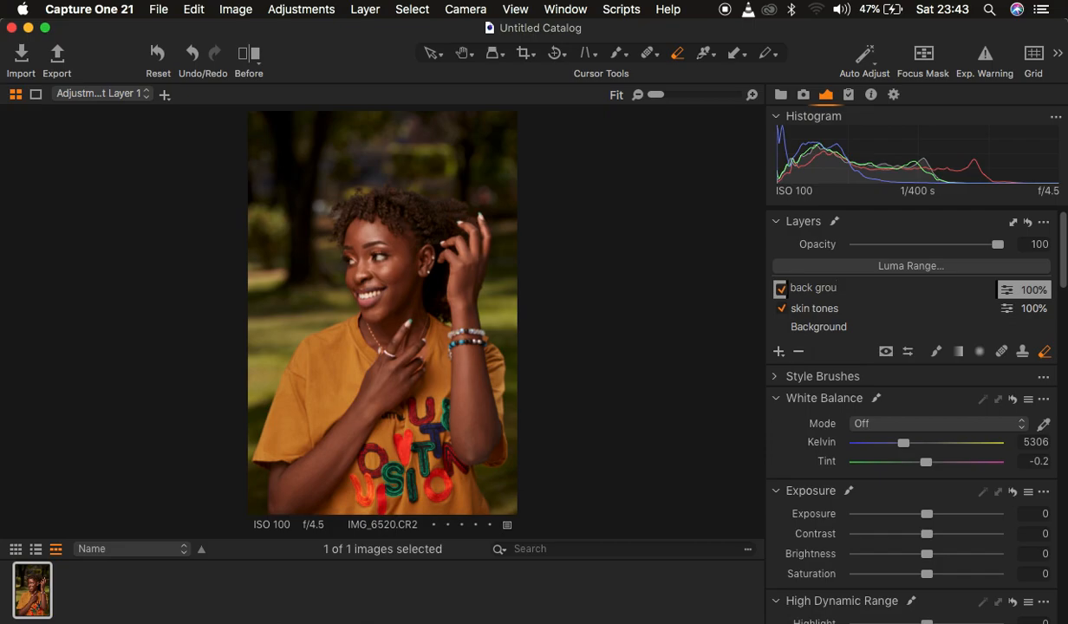
key("Return")
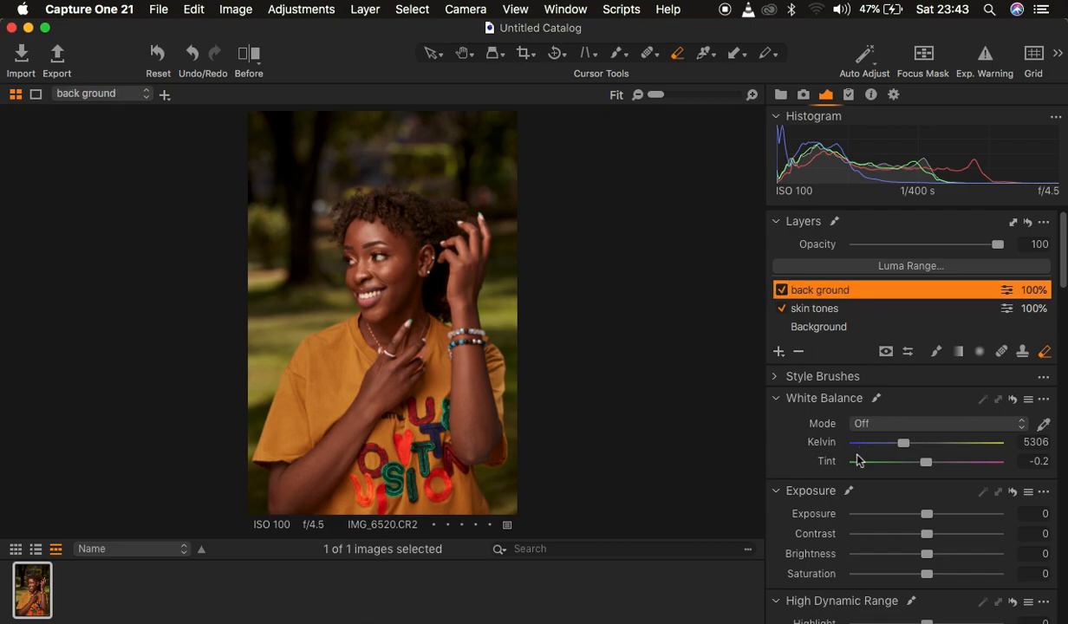
- On the back ground layer, set the basic Color Editor Hue to 30 for green and 17 for yellow
scroll(857, 459, "down", 15)
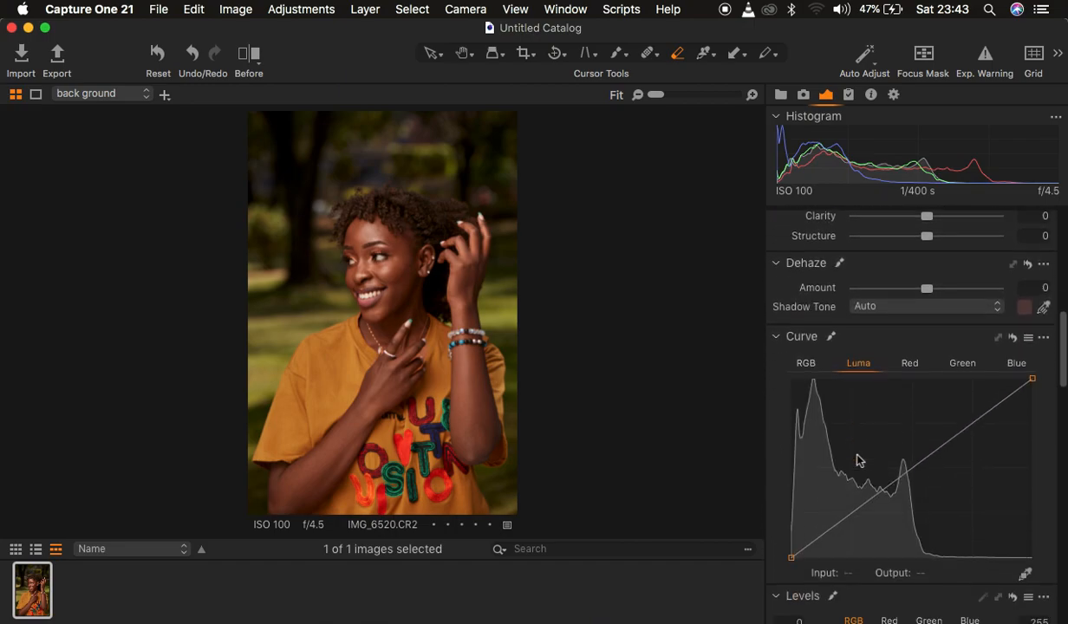
scroll(857, 461, "down", 10)
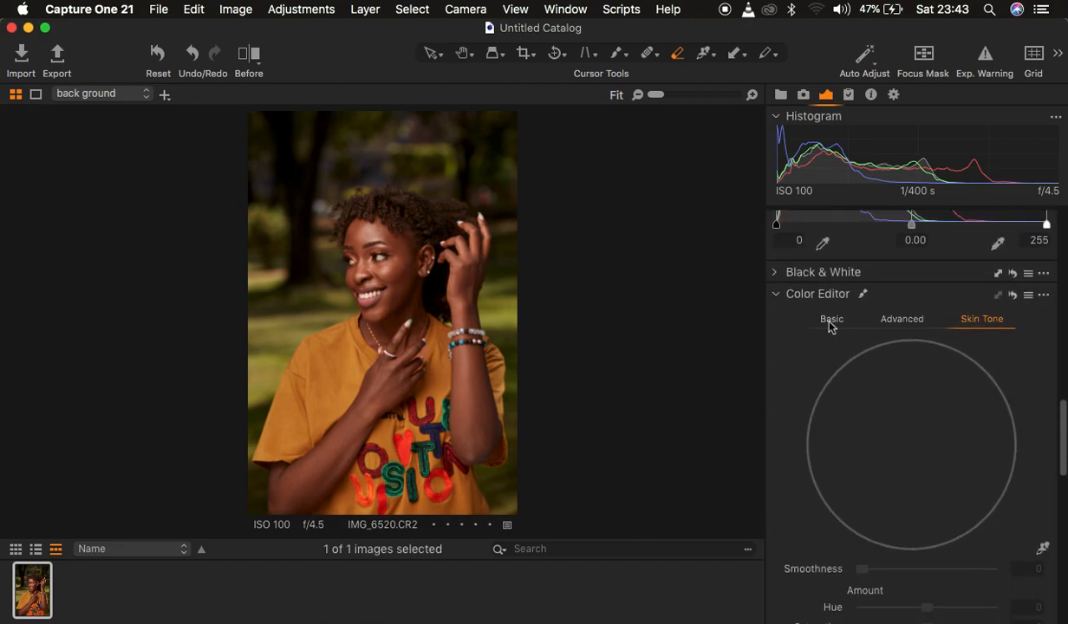
left_click(827, 320)
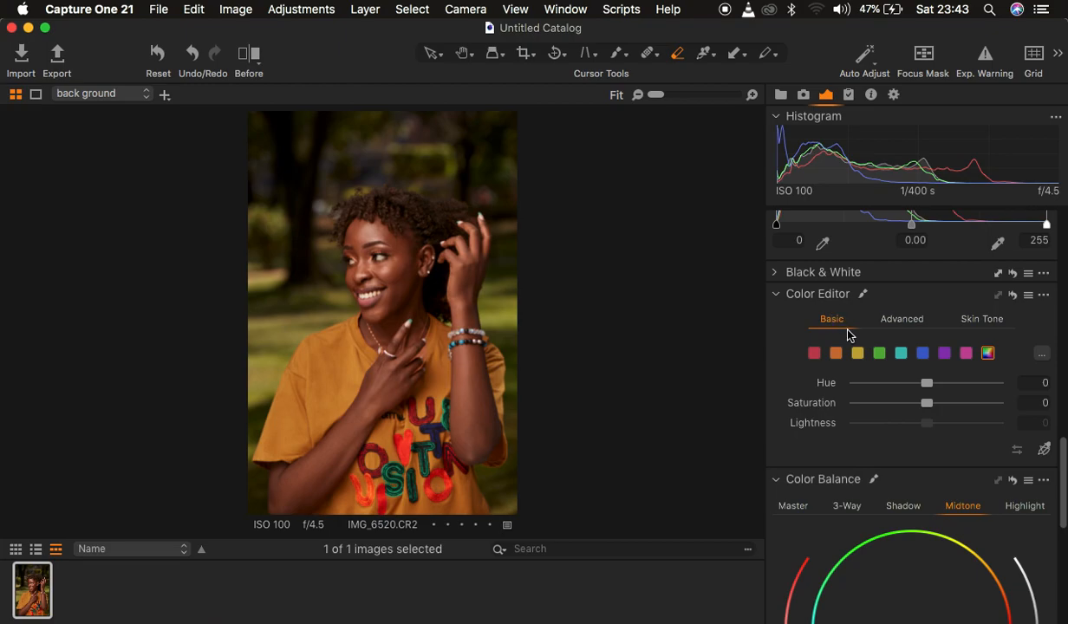
left_click(880, 353)
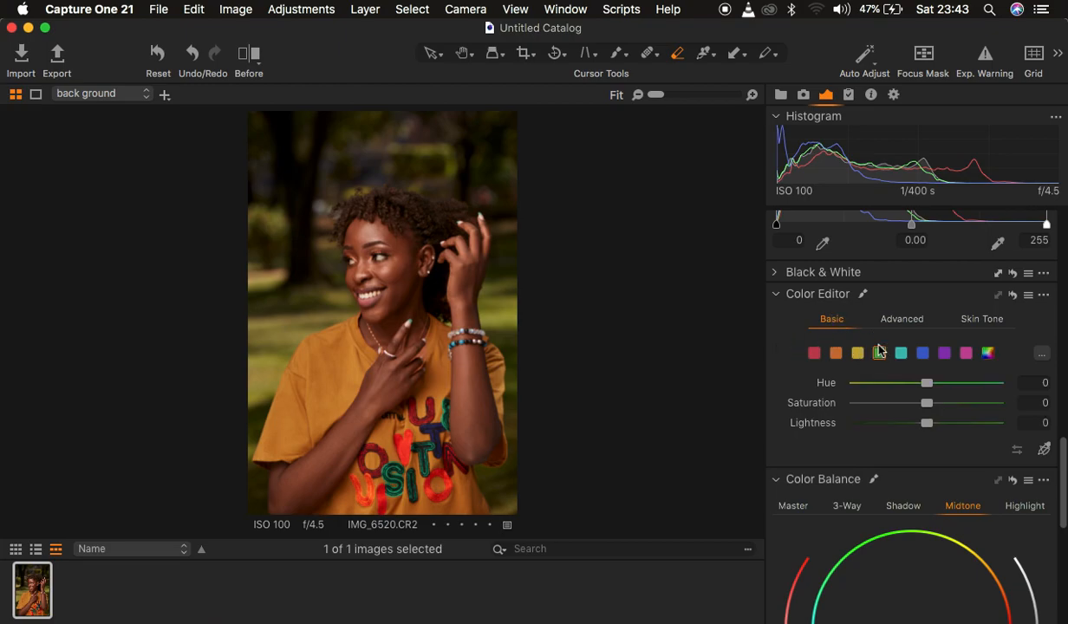
left_click(930, 385)
left_click_drag(932, 387, 1020, 387)
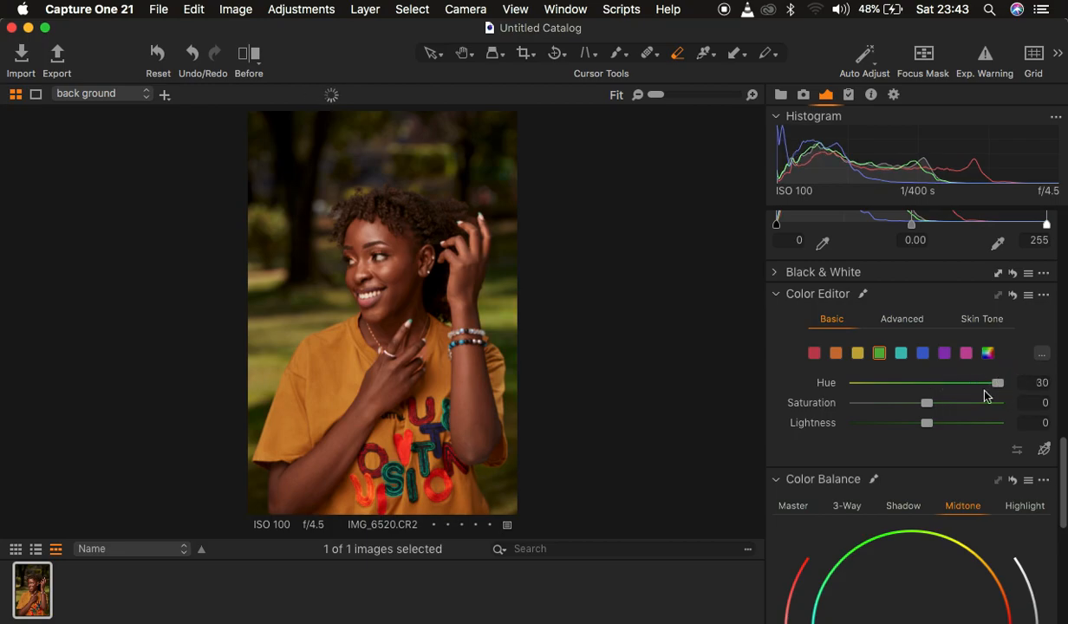
left_click(859, 355)
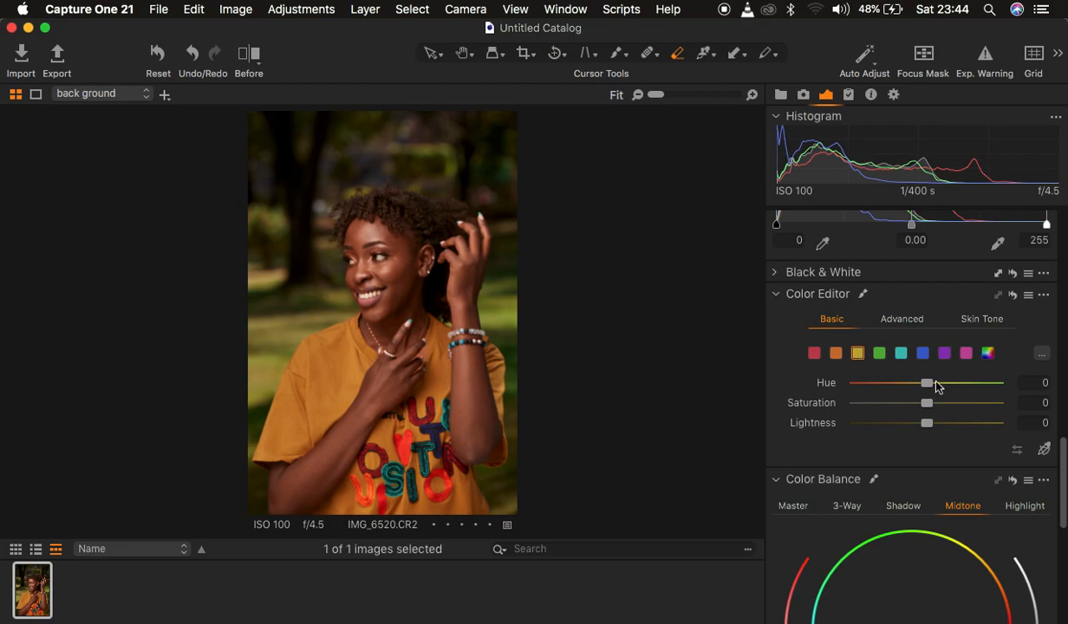
left_click_drag(927, 383, 965, 384)
- Set the green range's Saturation to -69.3 and Lightness to -21.7, and the yellow range's Lightness to -17.9
left_click(880, 353)
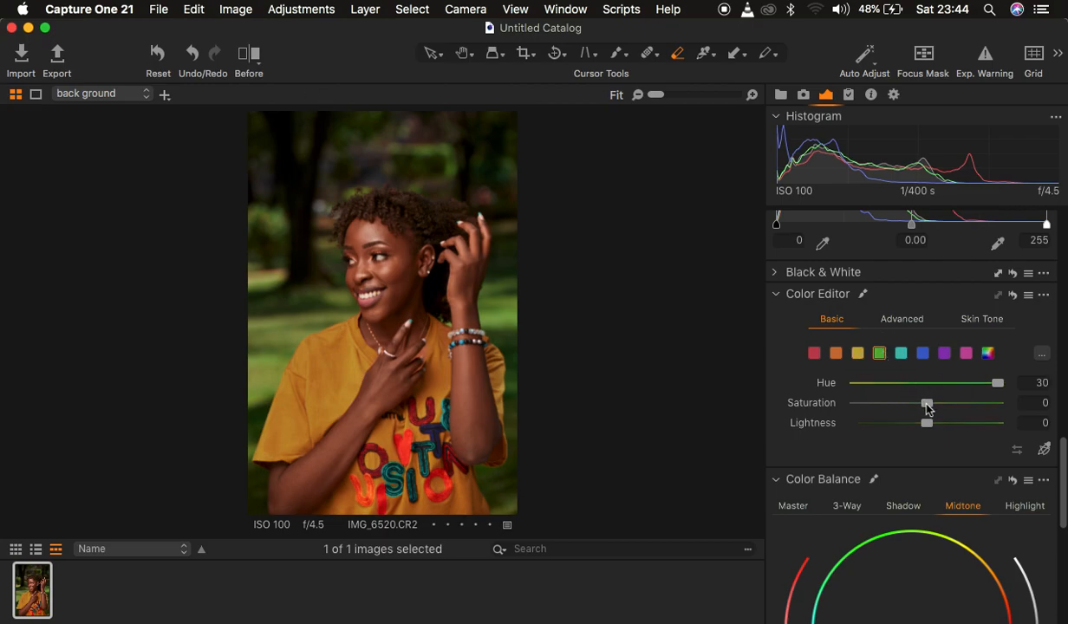
left_click_drag(927, 403, 865, 404)
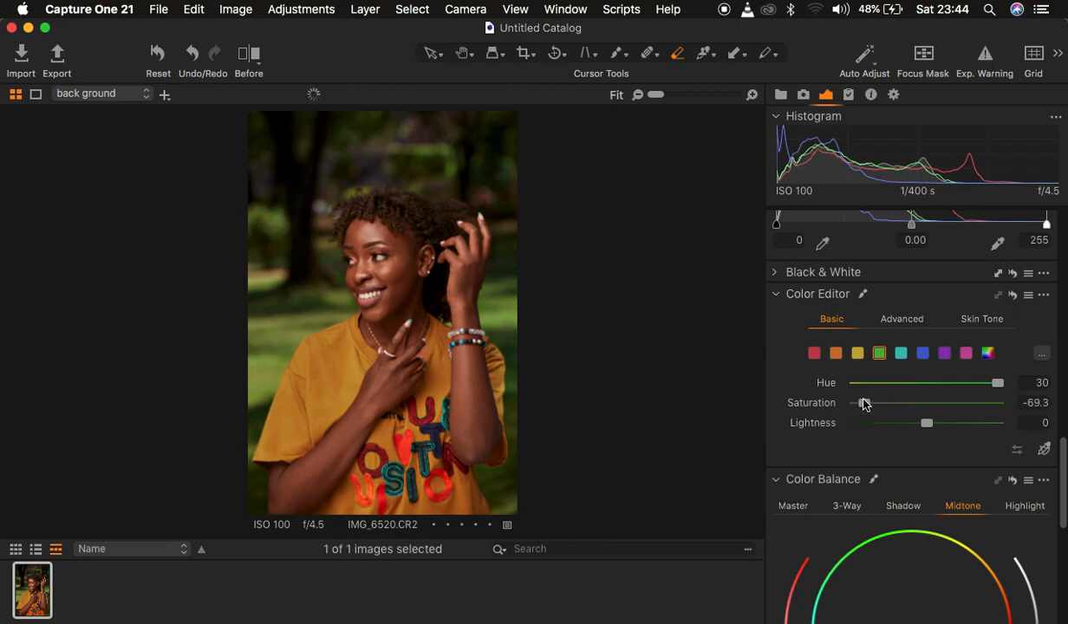
left_click_drag(926, 423, 902, 424)
left_click(858, 354)
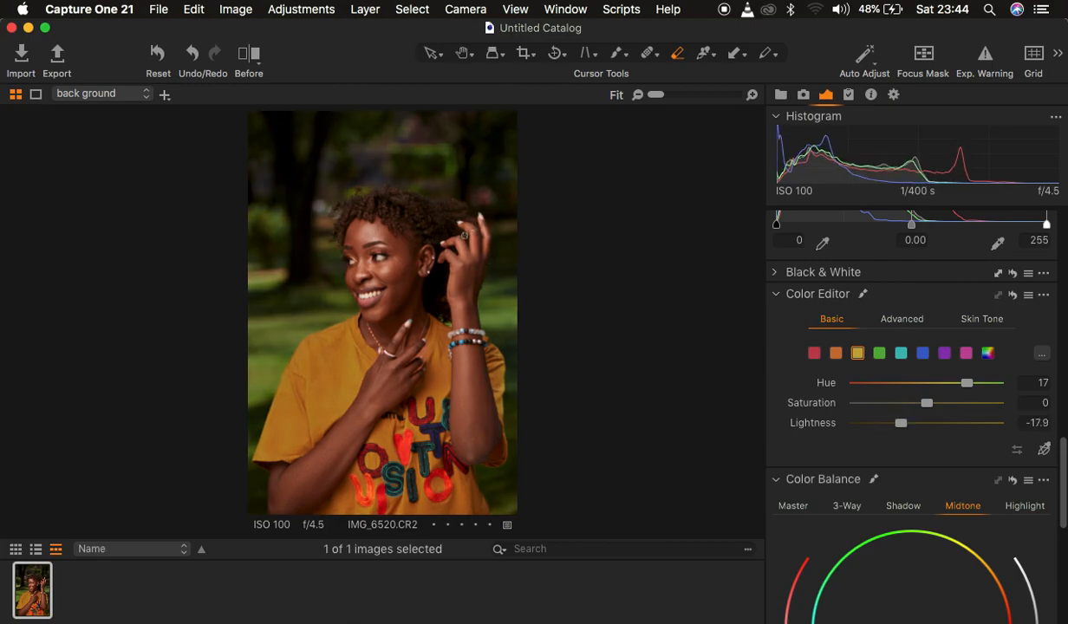
left_click(879, 354)
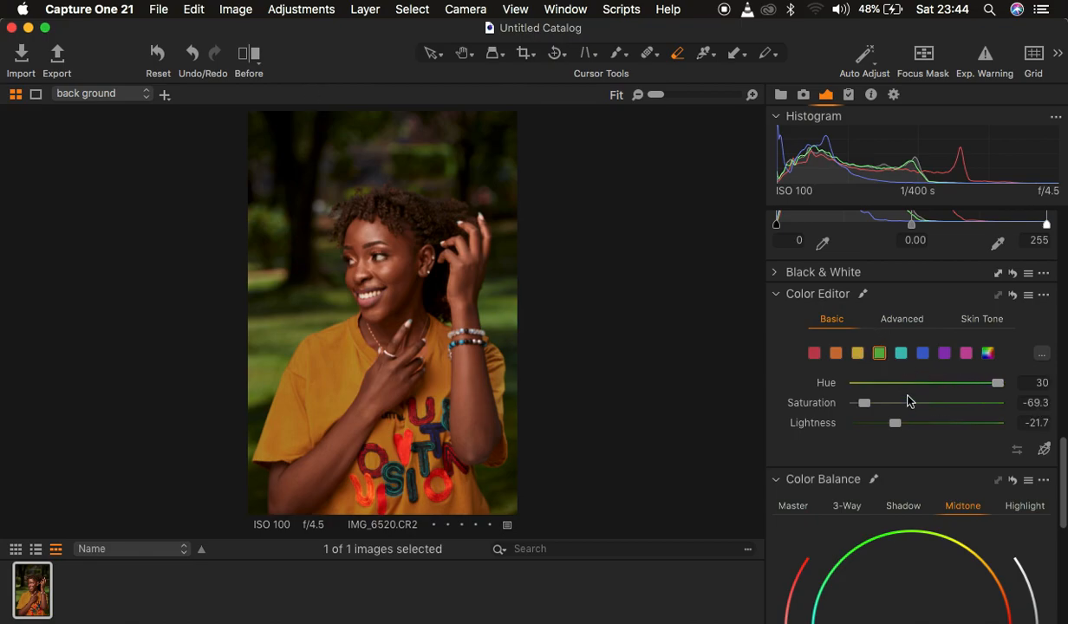
scroll(902, 477, "down", 3)
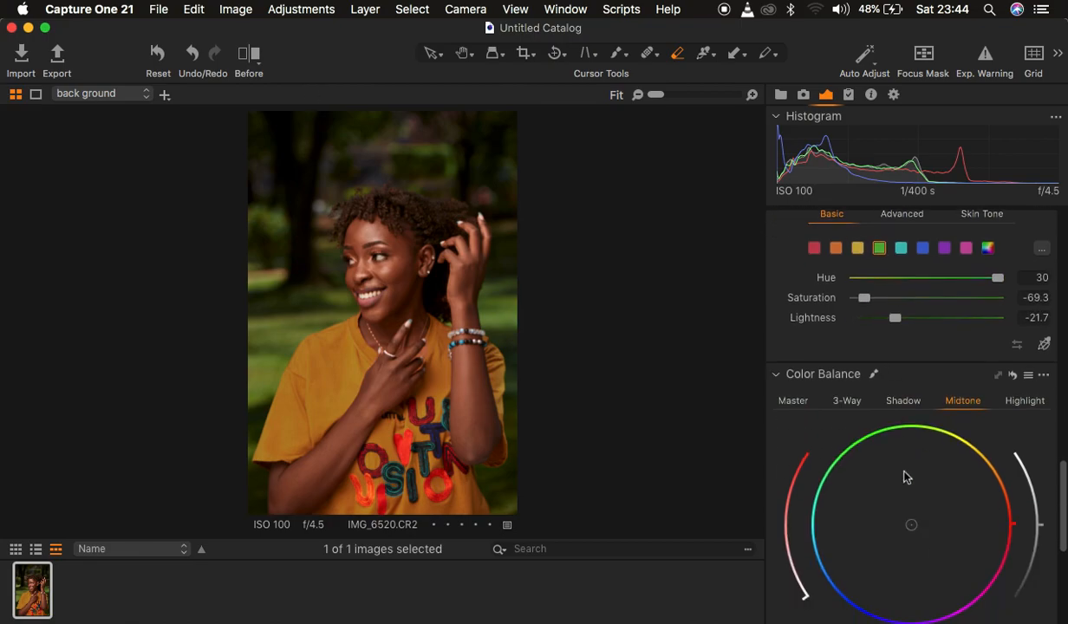
- Examine the format, bit depth and compression options for editing the photo with Adobe Photoshop 2020, then cancel without sending it
scroll(905, 477, "down", 3)
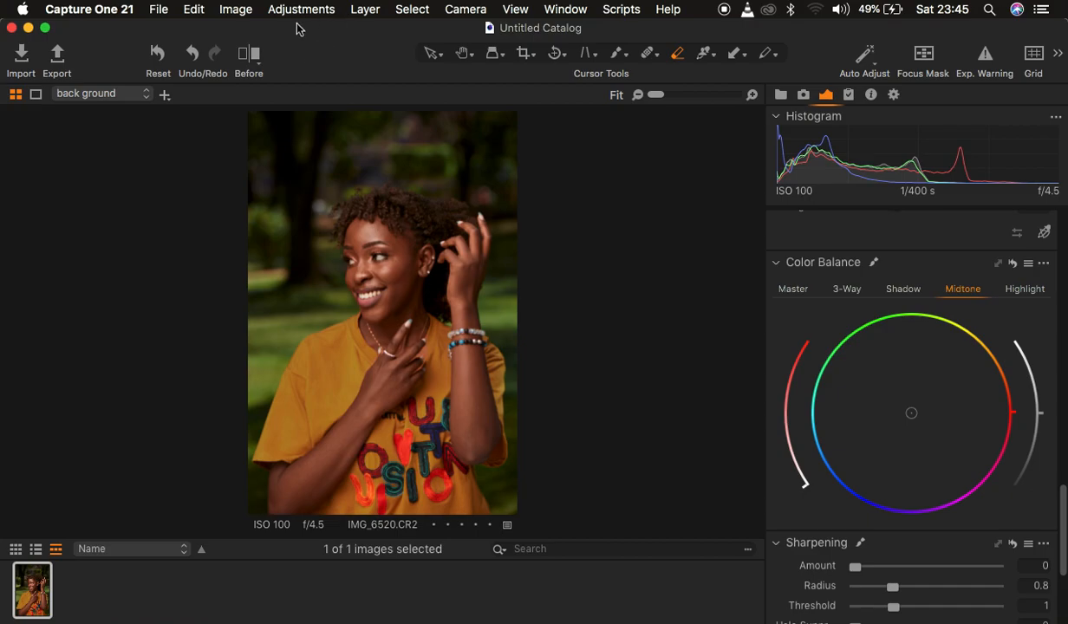
left_click(236, 9)
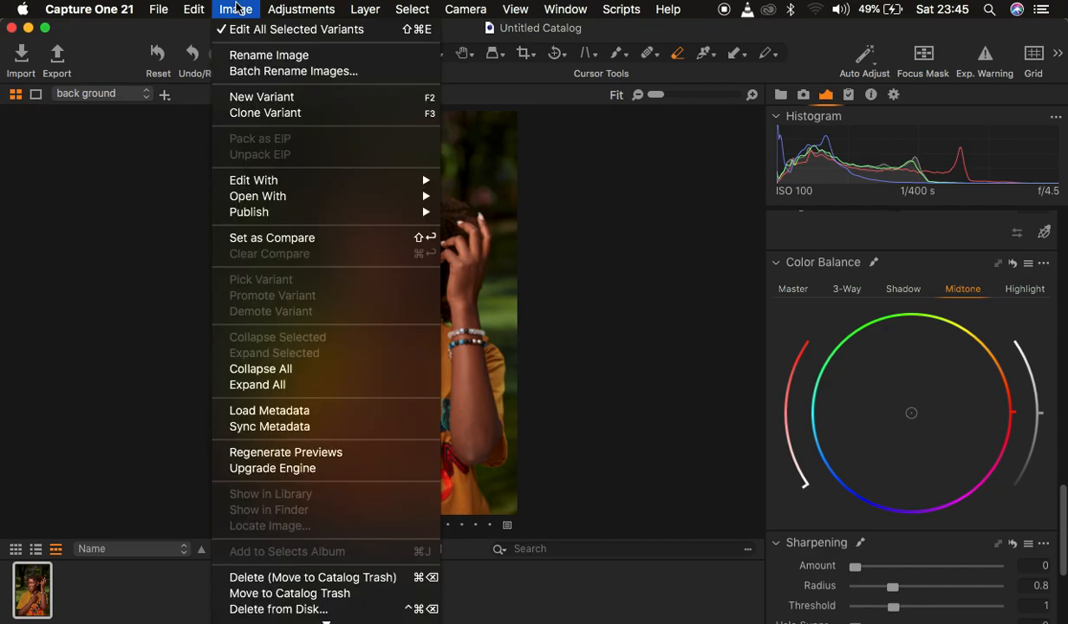
mouse_move(296, 181)
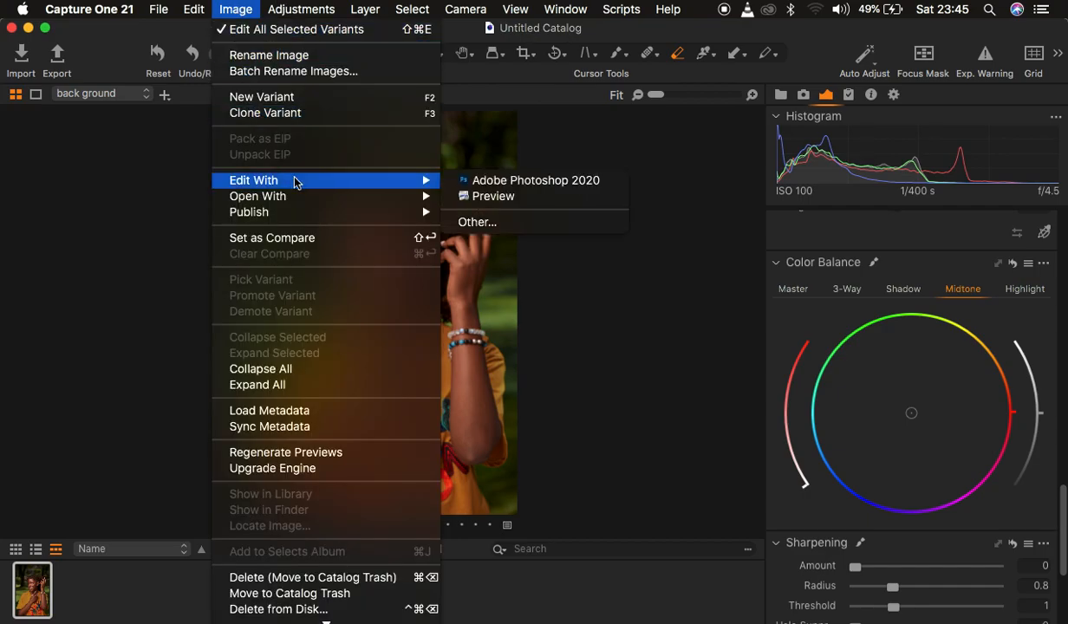
left_click(574, 186)
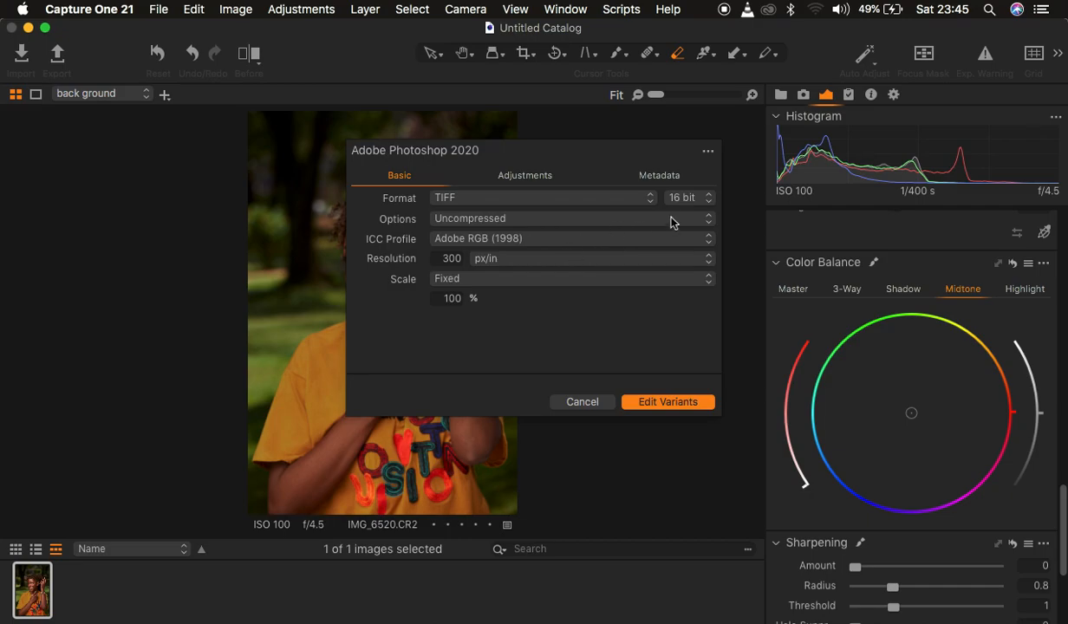
left_click(683, 205)
left_click(685, 200)
left_click(555, 219)
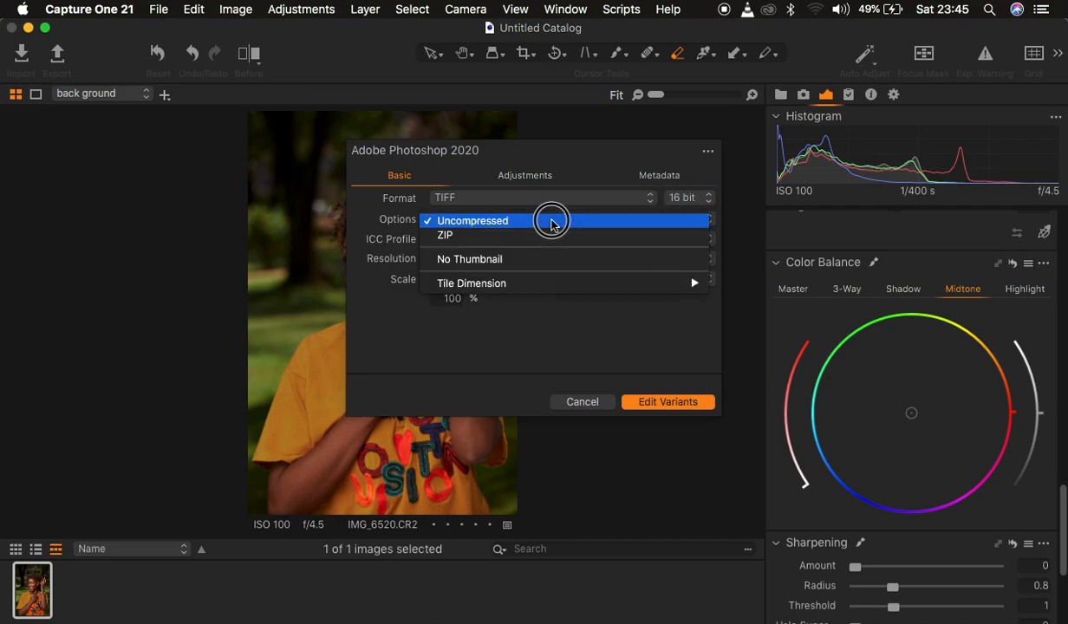
left_click(552, 222)
left_click(511, 199)
left_click(513, 201)
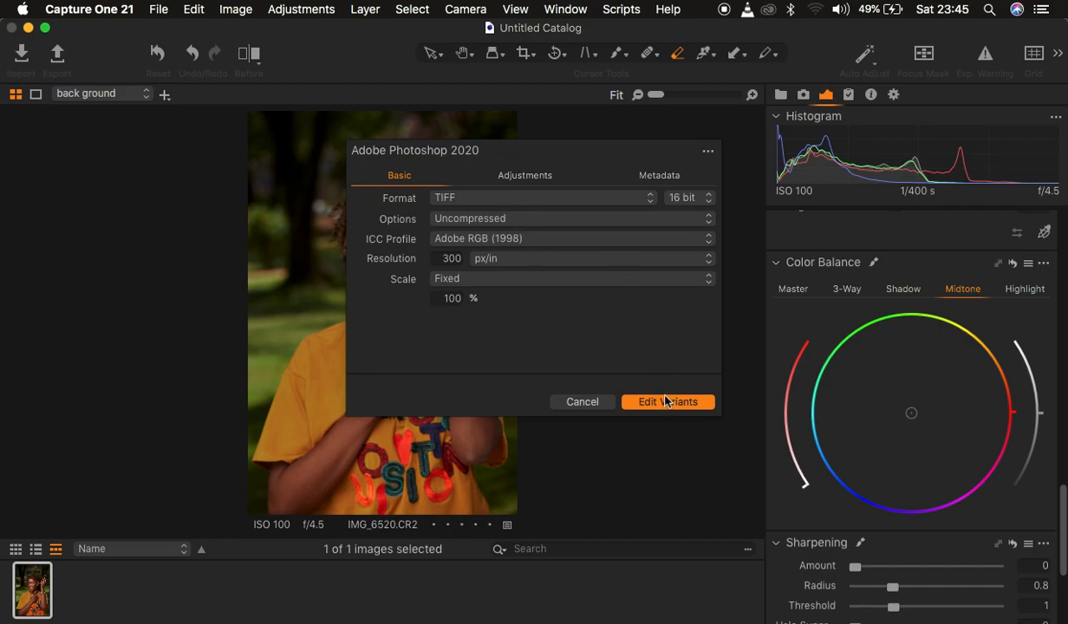
left_click(580, 402)
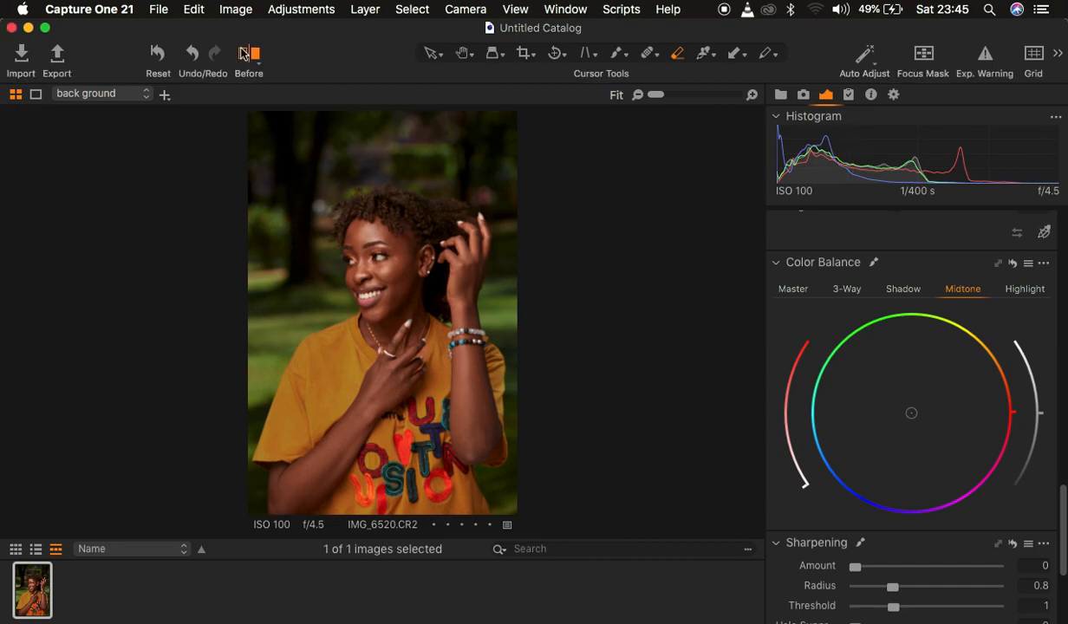
- Compare the portrait before and after the edits by sweeping the split divider across the photo, then turn the comparison off
left_click_drag(382, 311, 195, 330)
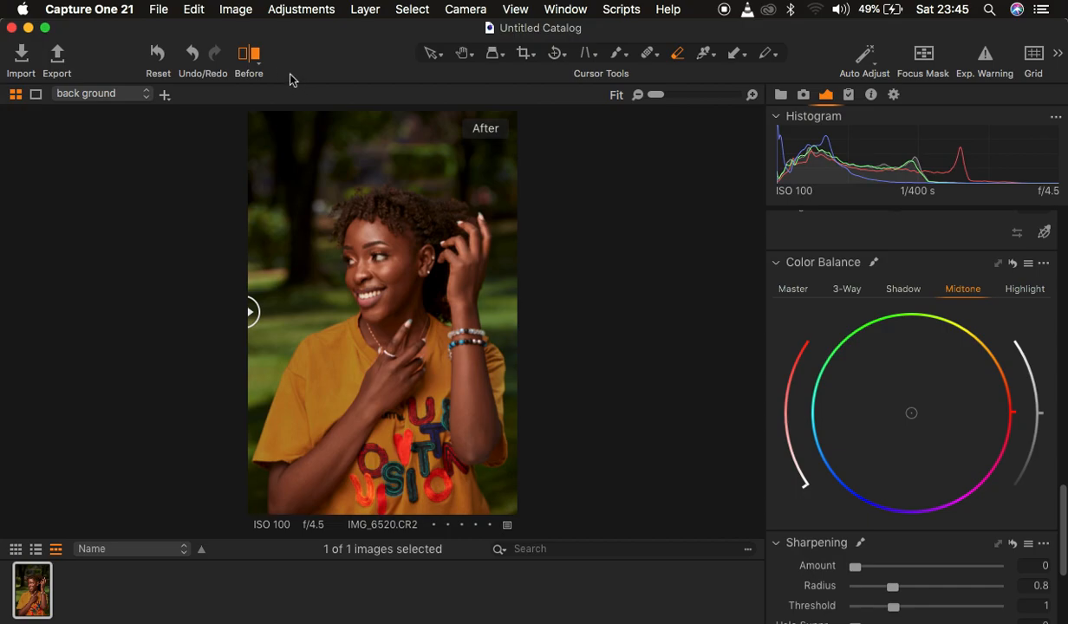
left_click(250, 54)
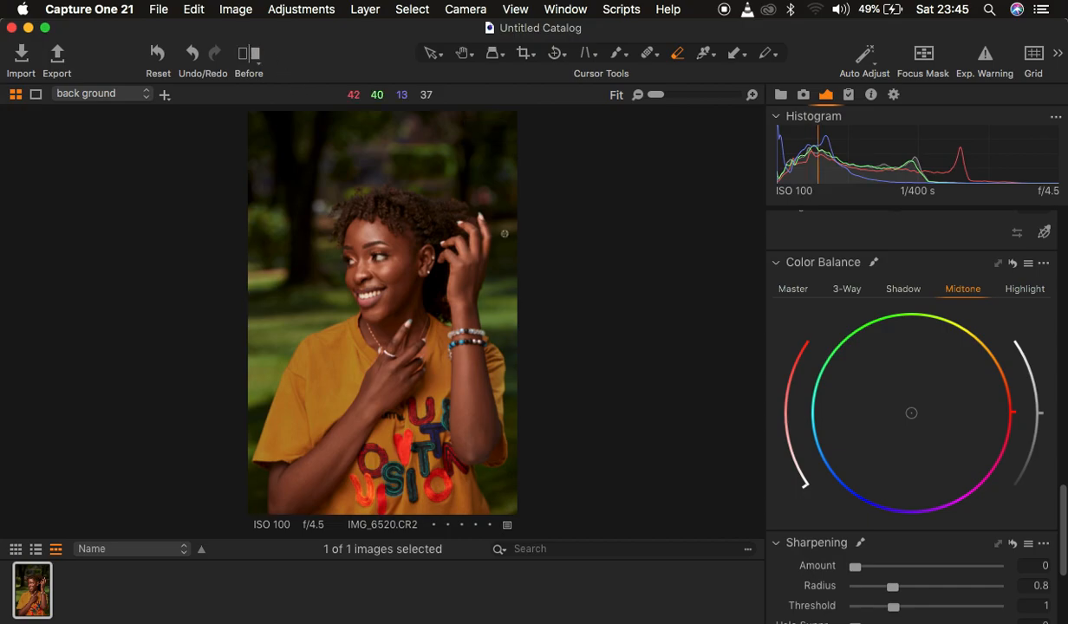